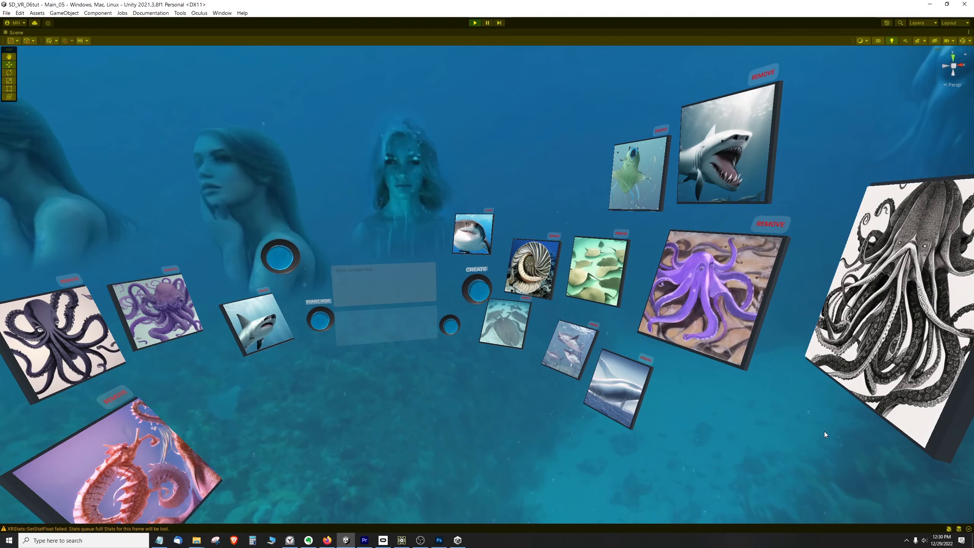
Step: Examine the finished underwater VR scene and the textured underwater sphere from several angles and distances
left_click_drag(824, 431, 743, 405, "alt")
key("alt+Tab")
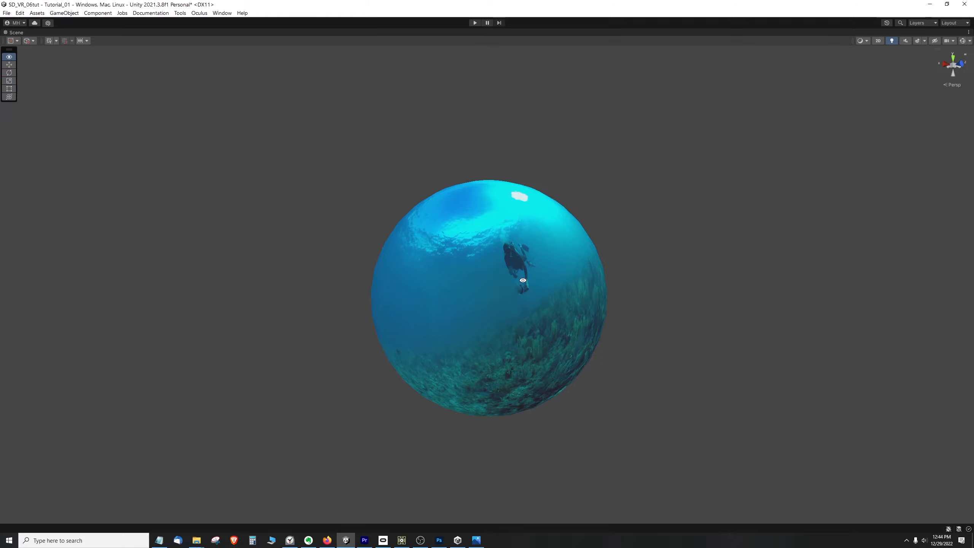
left_click_drag(461, 293, 563, 336, "alt")
scroll(510, 296, "up", 10)
scroll(479, 350, "down", 10)
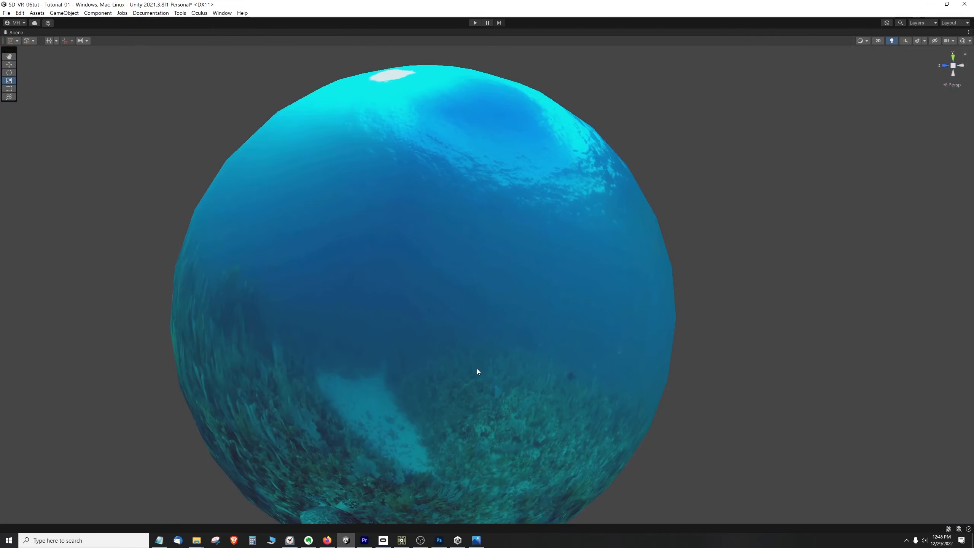
scroll(477, 371, "down", 6)
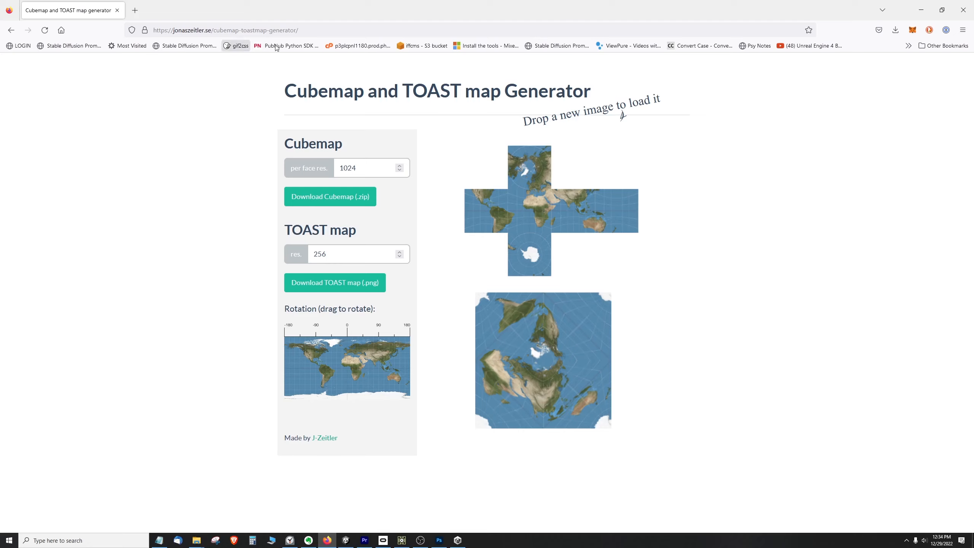
Step: Generate a cubemap from Underwater_halfres.png at a per-face resolution of 1024 and download it as a zip
double_click(372, 168)
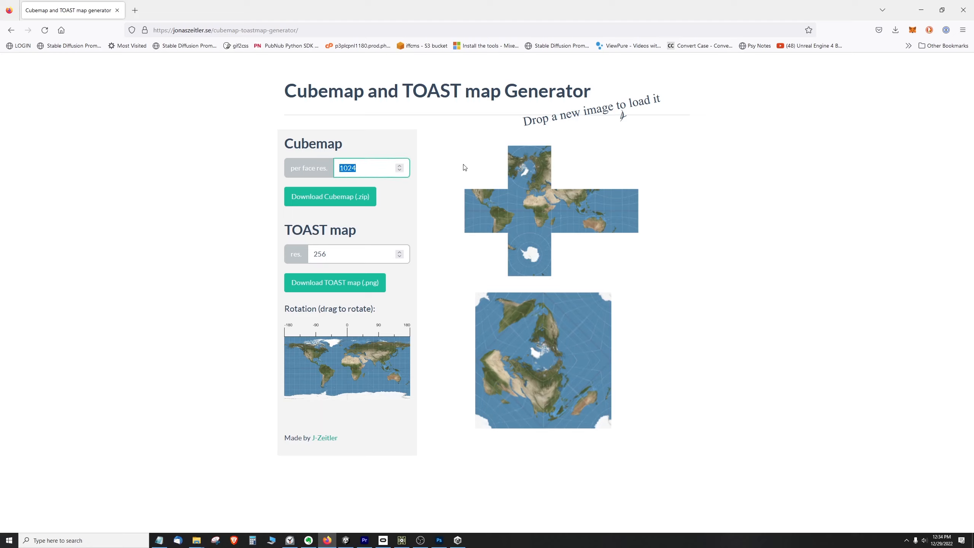
type("1024")
left_click(196, 540)
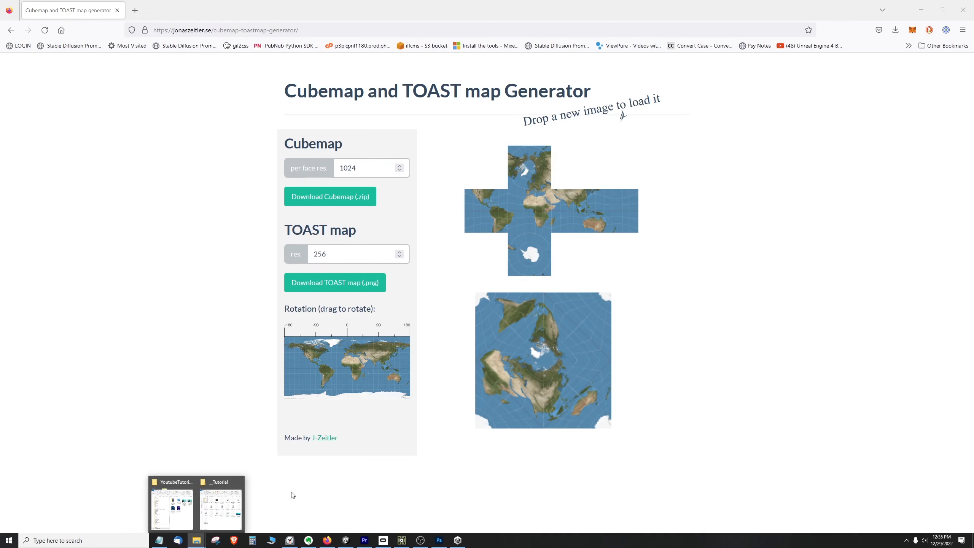
left_click(225, 514)
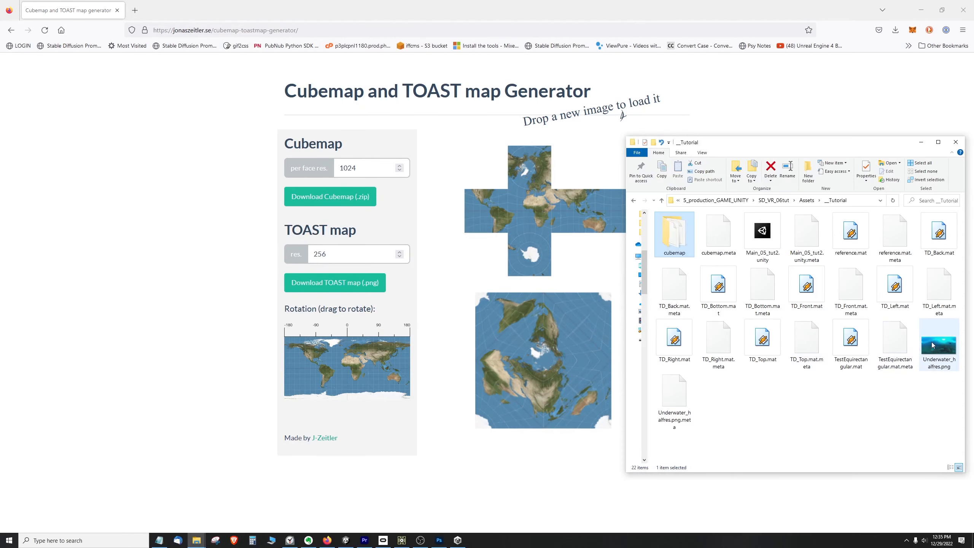
left_click_drag(933, 358, 521, 189)
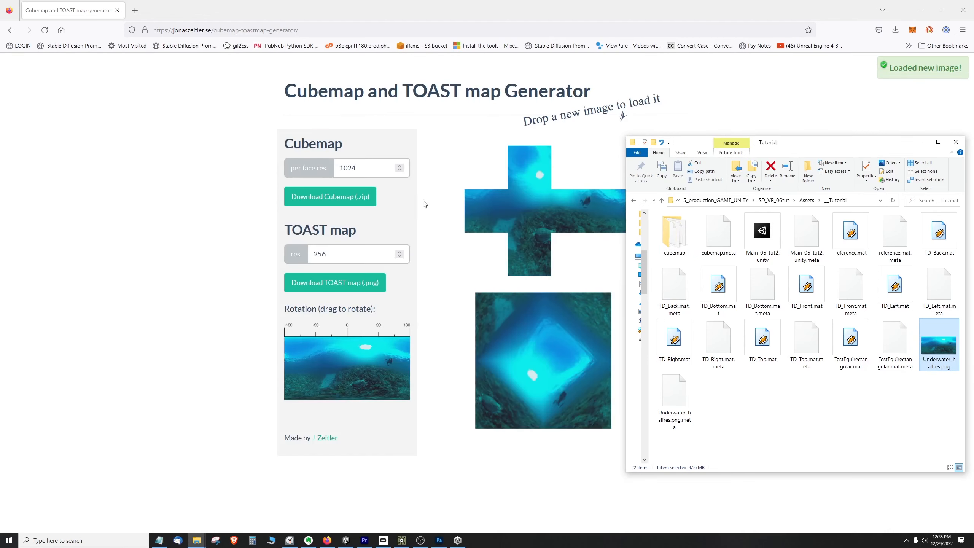
left_click(230, 246)
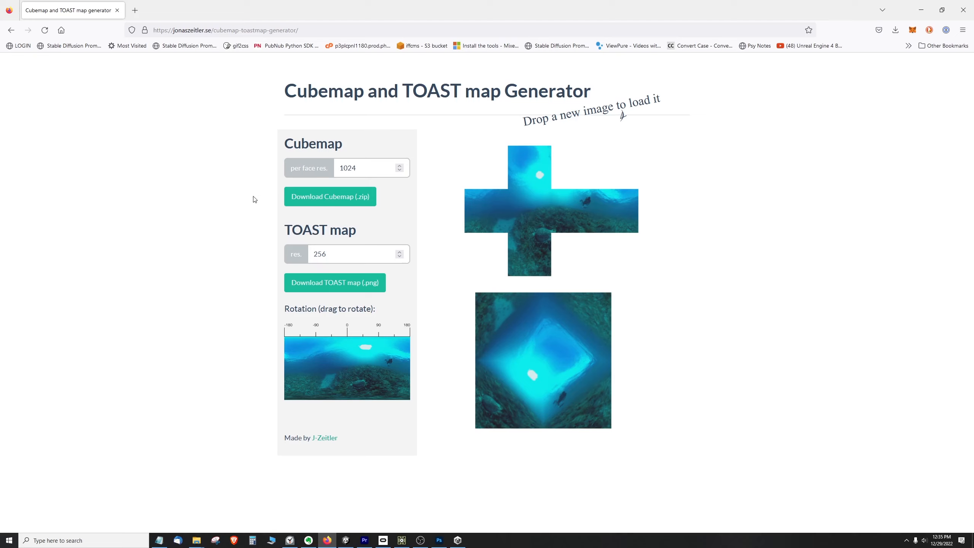
left_click(333, 198)
Step: Review the face images in the cubemap folder and open CubeMapReference.JPG
mouse_move(196, 540)
left_click(223, 510)
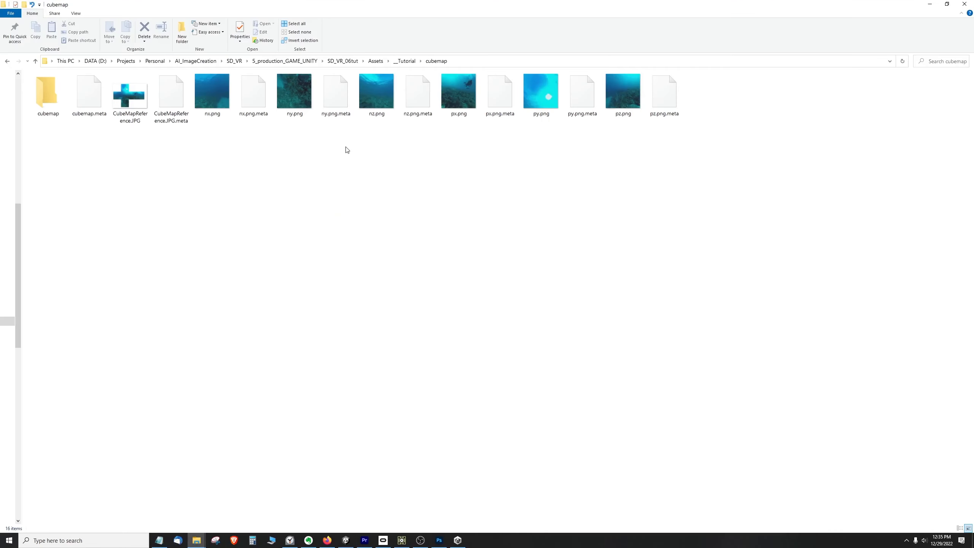
left_click(216, 96)
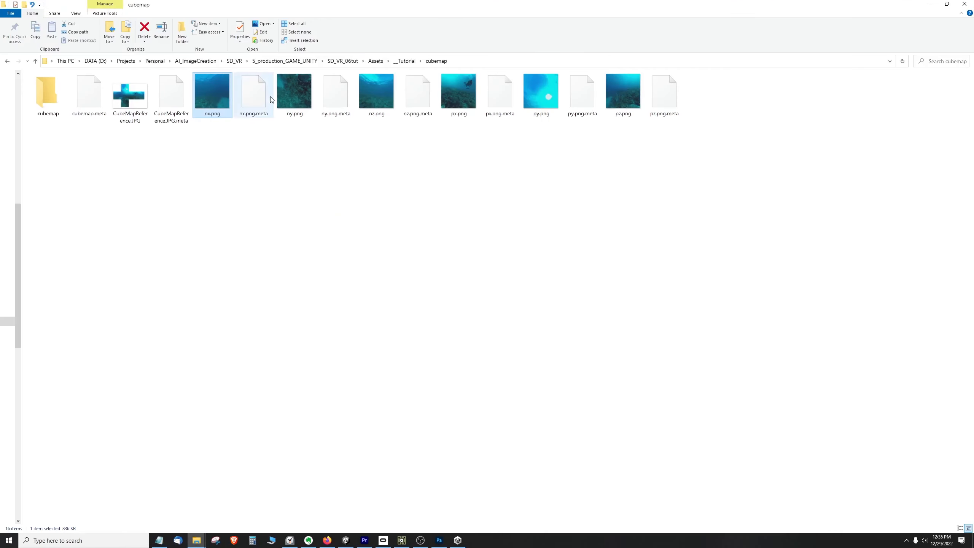
left_click(292, 94)
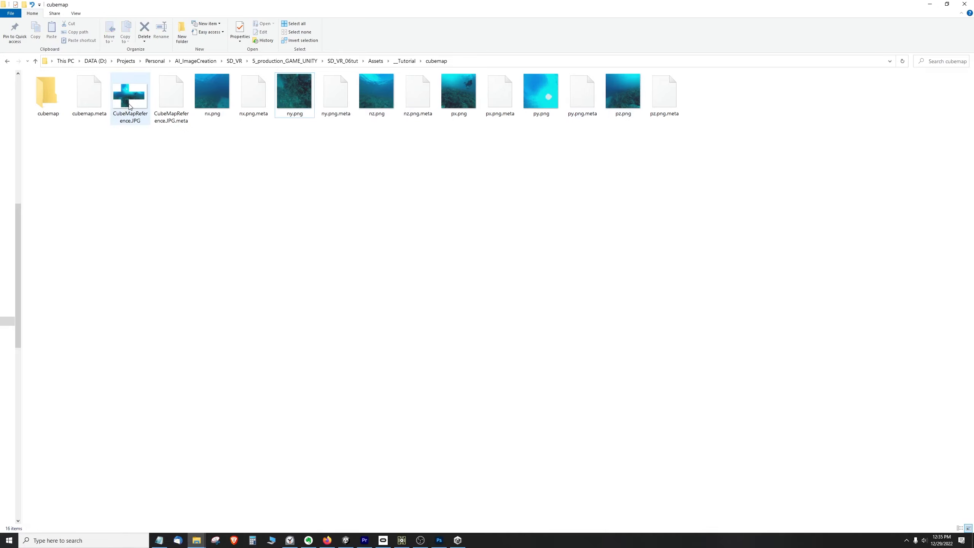
double_click(129, 107)
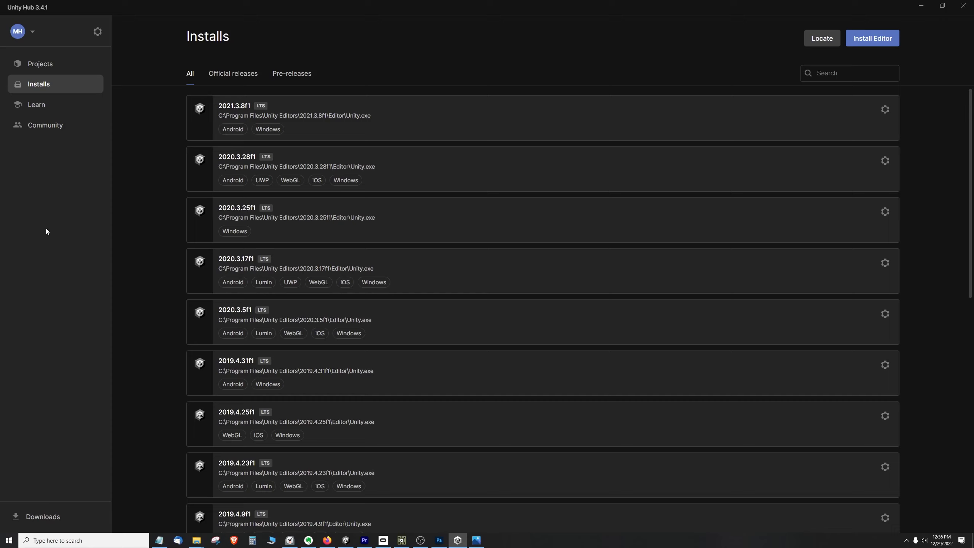
Step: Start a new project in Unity Hub and choose the 3D (URP) core template
left_click(40, 63)
left_click(873, 38)
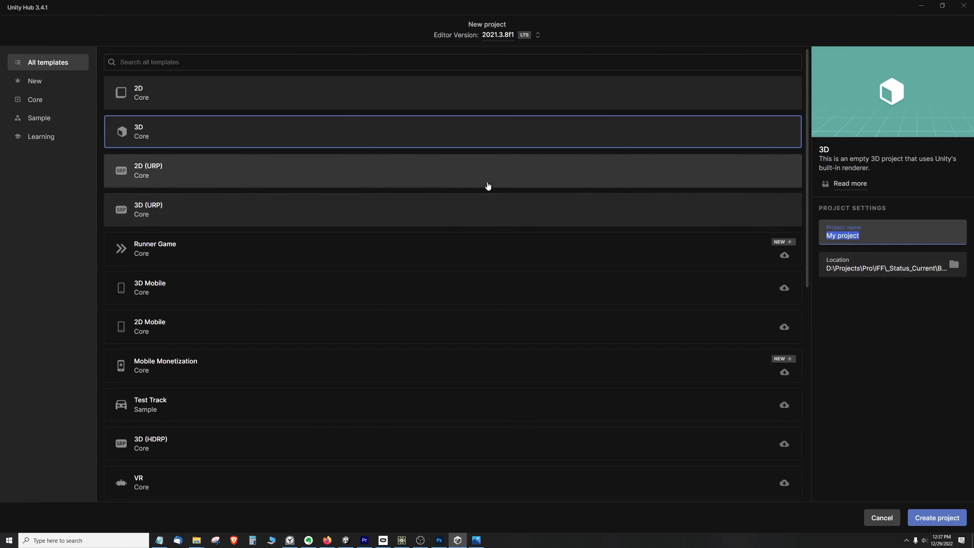
left_click(187, 214)
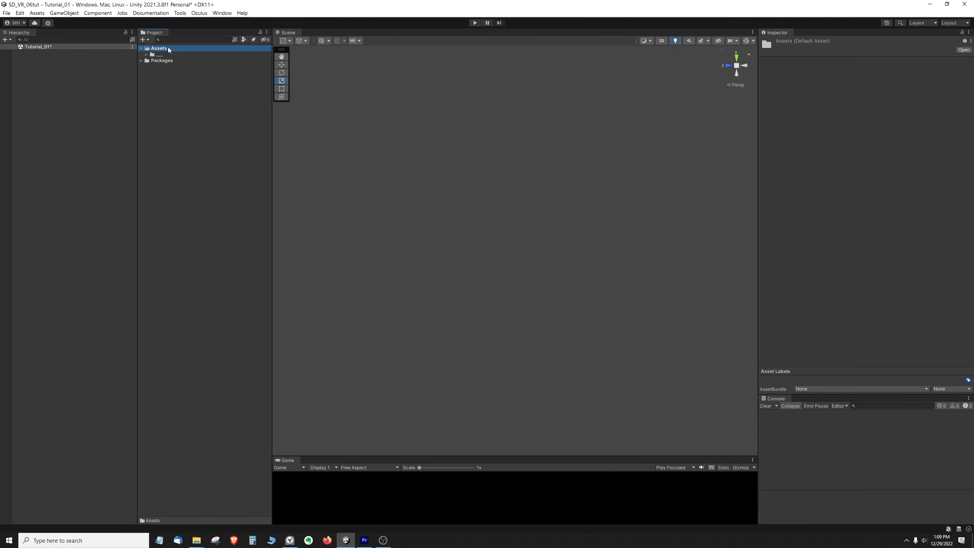
Step: Create a folder named _MyAssets inside the project's Assets folder
right_click(168, 48)
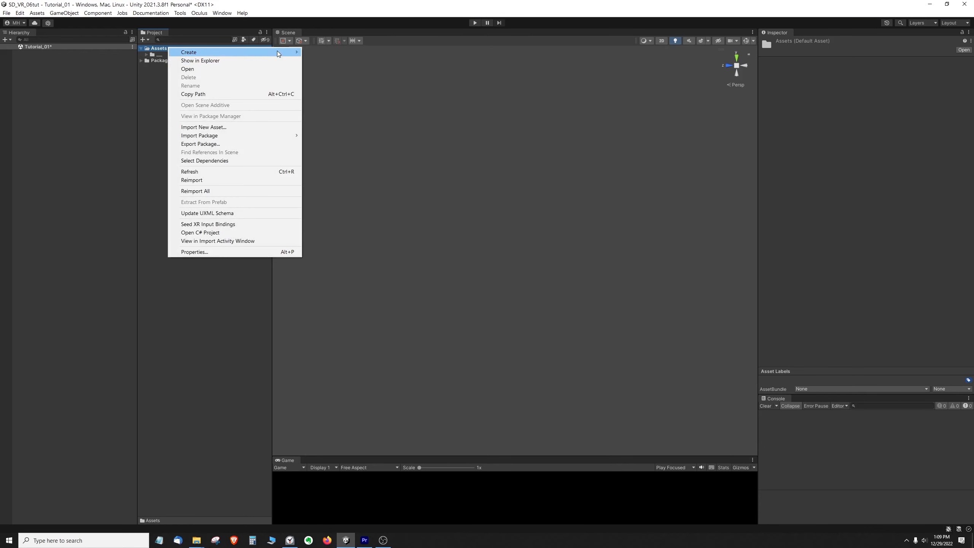
mouse_move(279, 53)
left_click(318, 70)
type("_My")
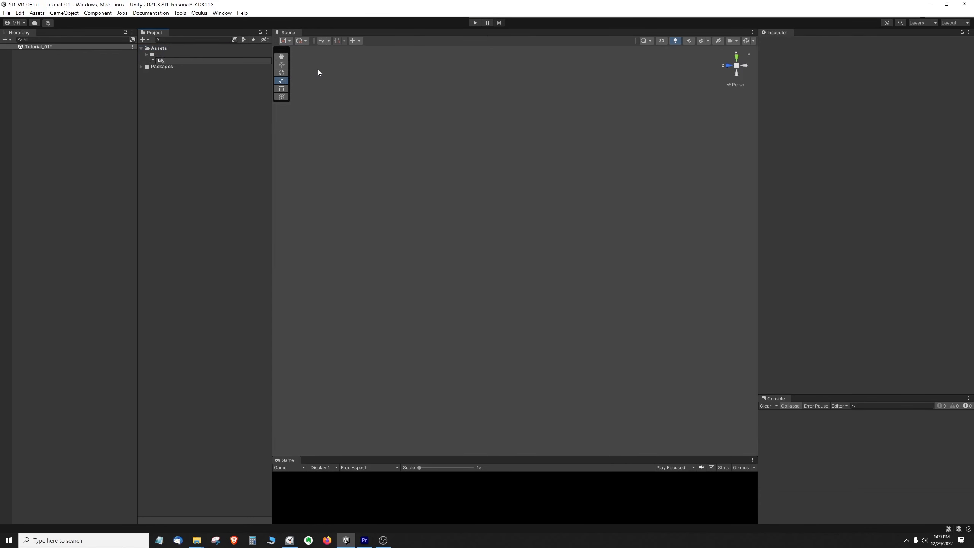
type("Assets")
key("Return")
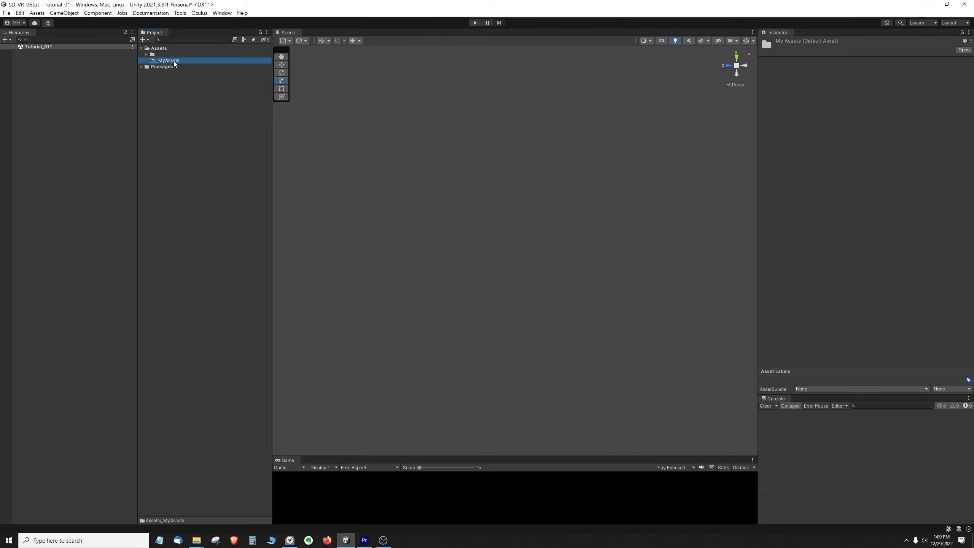
Step: Create a Textures subfolder inside the _MyAssets folder
right_click(174, 63)
mouse_move(187, 68)
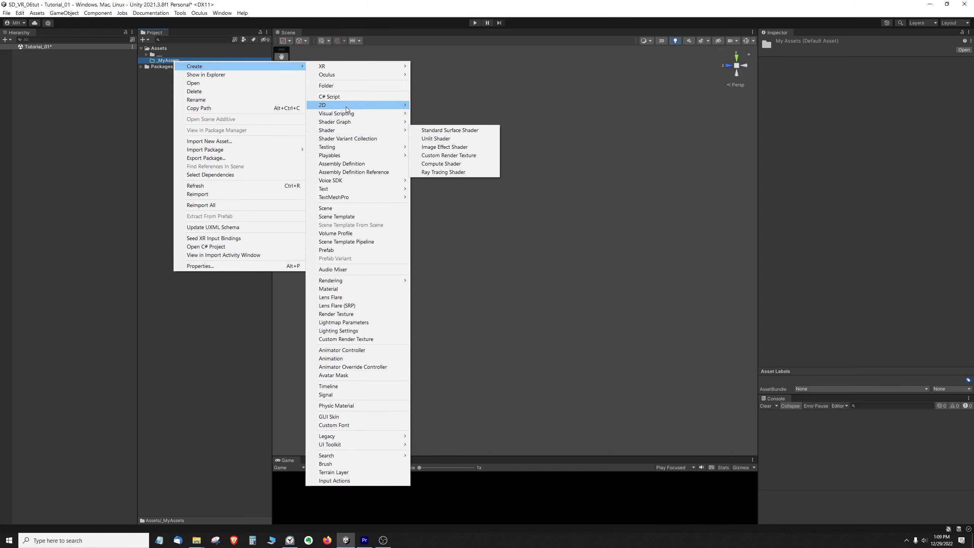
left_click(372, 86)
type("Textures")
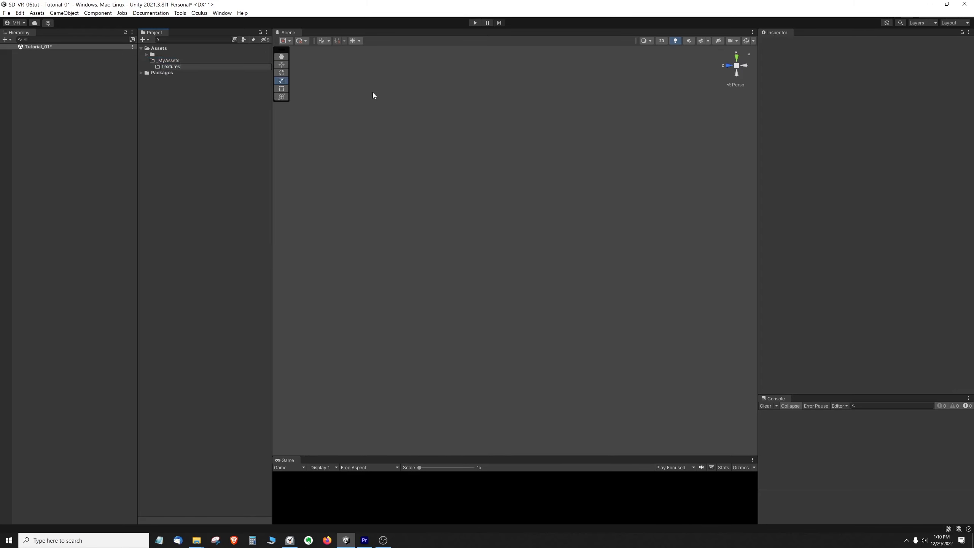
key("Return")
Step: Import CubeMapReference.JPG and the six face images from the __cubemap folder into the project's Textures folder
key("alt+Tab")
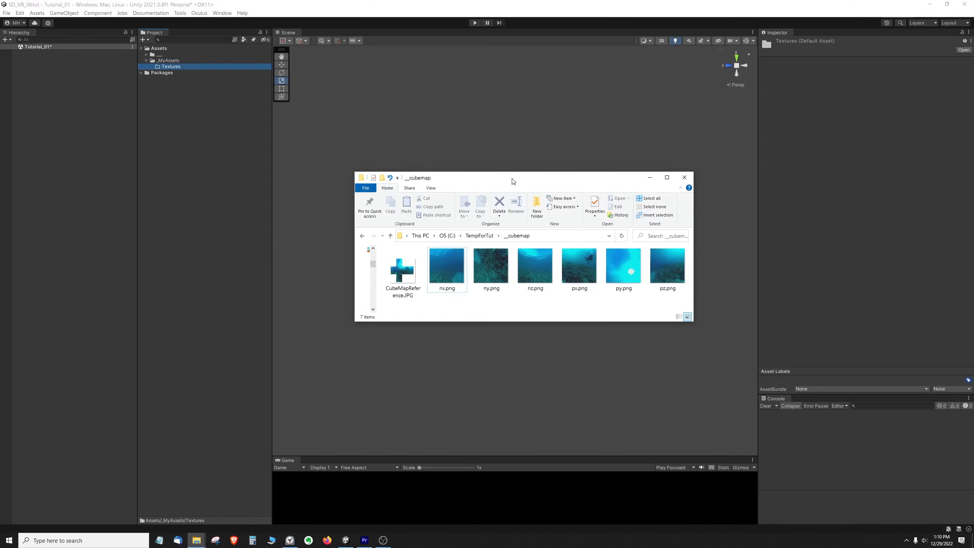
left_click_drag(509, 185, 539, 179)
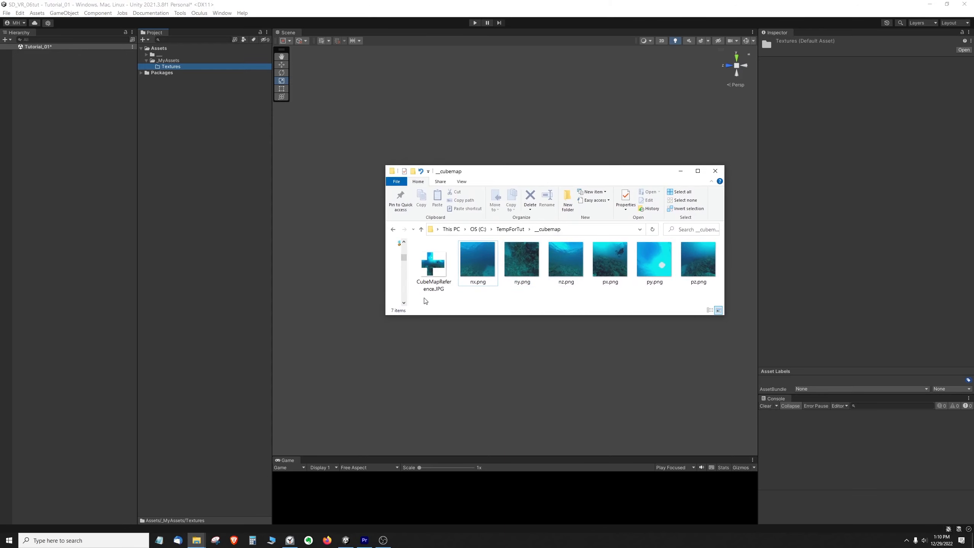
left_click_drag(431, 299, 717, 243)
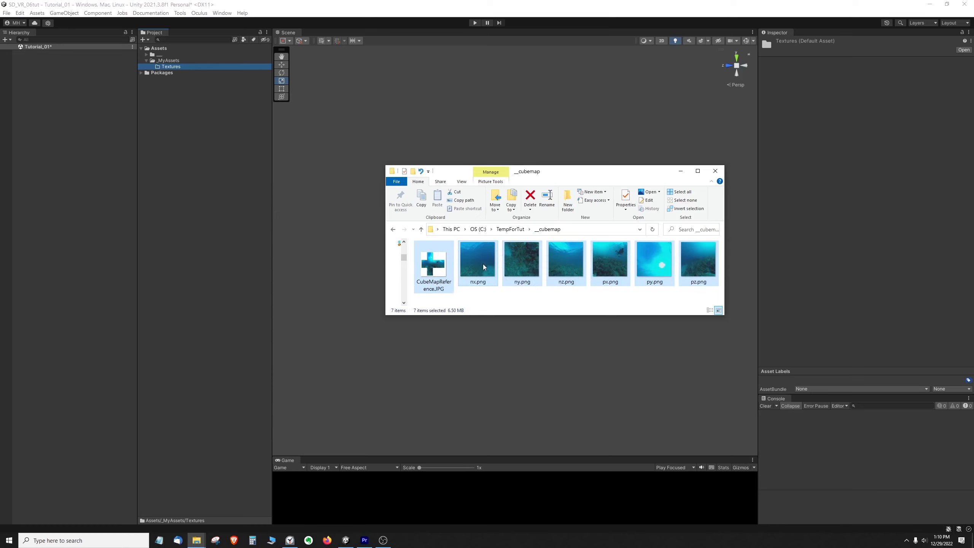
left_click_drag(267, 154, 172, 67)
left_click(189, 131)
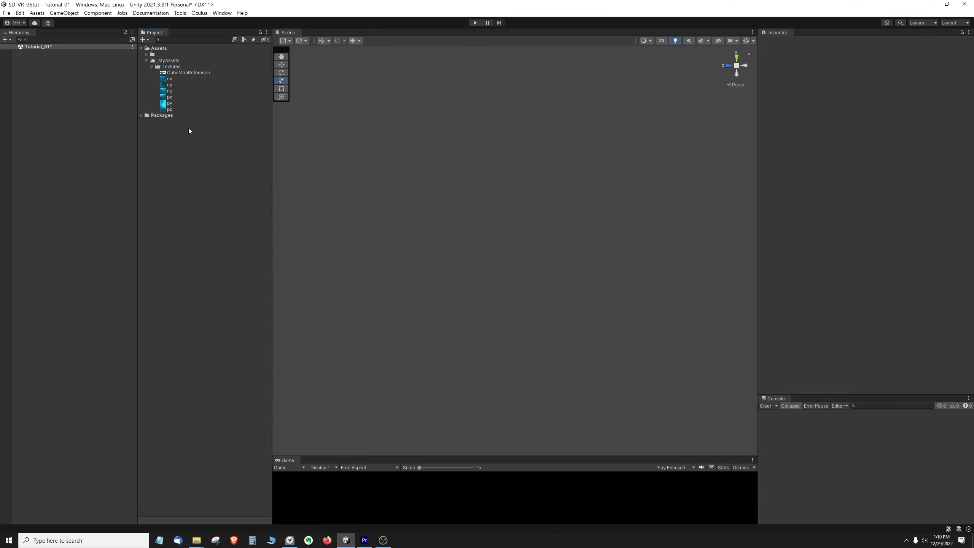
Step: Preview each imported cubemap face texture and the CubeMapReference image in the Textures folder
left_click(176, 109)
left_click(176, 103)
left_click(178, 97)
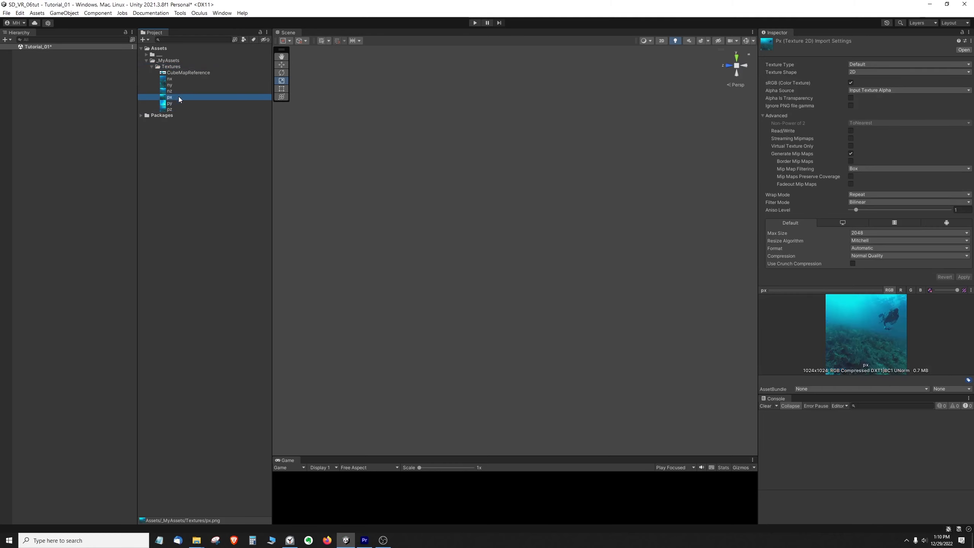
left_click(179, 91)
left_click(178, 84)
left_click(179, 78)
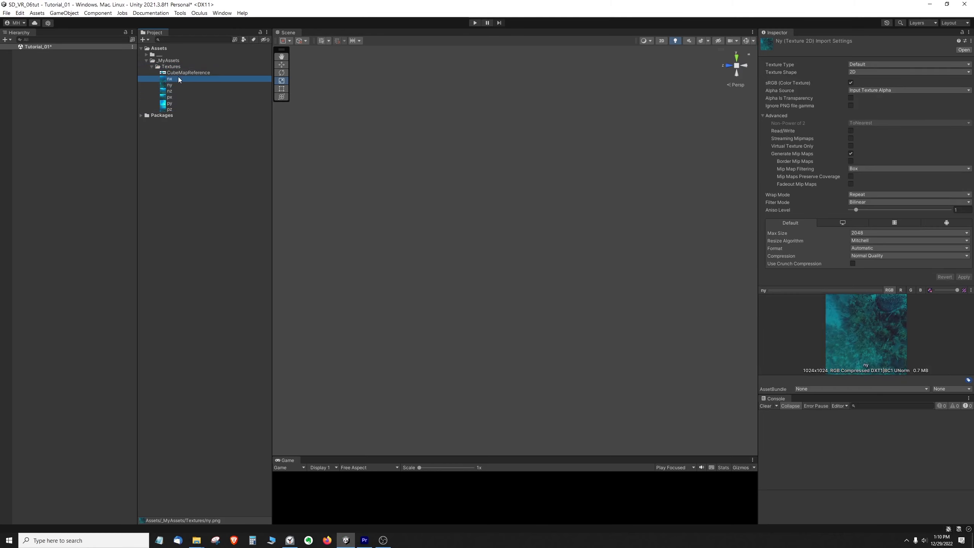
left_click(185, 73)
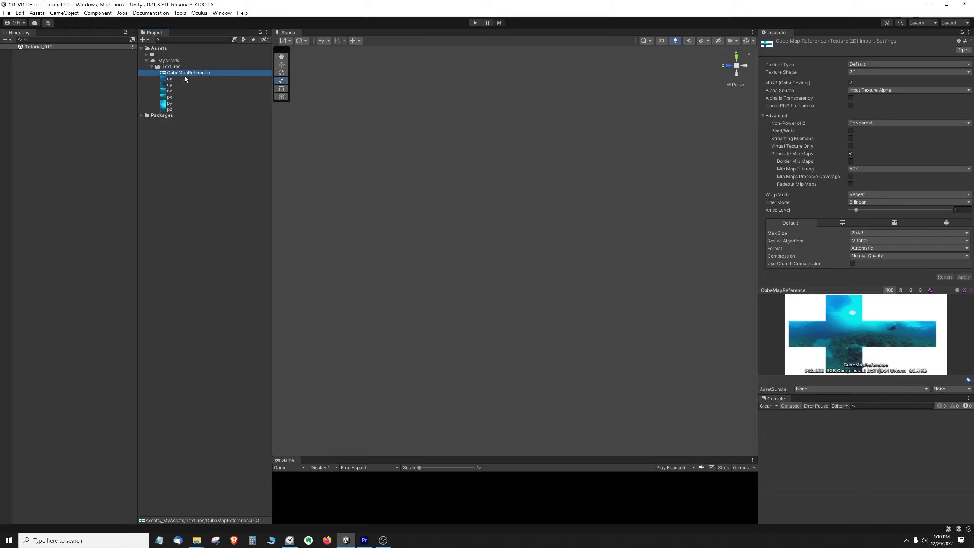
Step: Add a Quad 3D object to the empty Tutorial_01 scene, using the Front scene view
left_click(21, 122)
key("e")
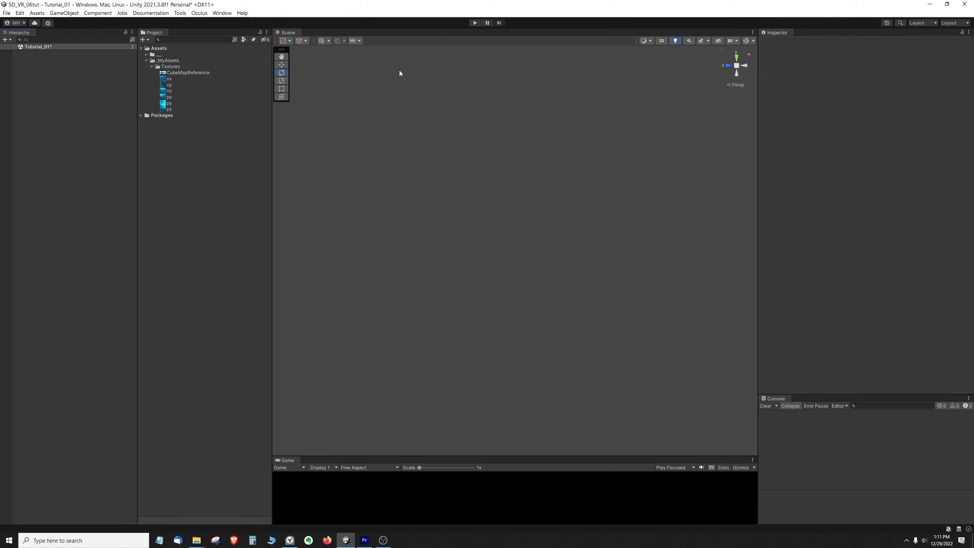
left_click(745, 66)
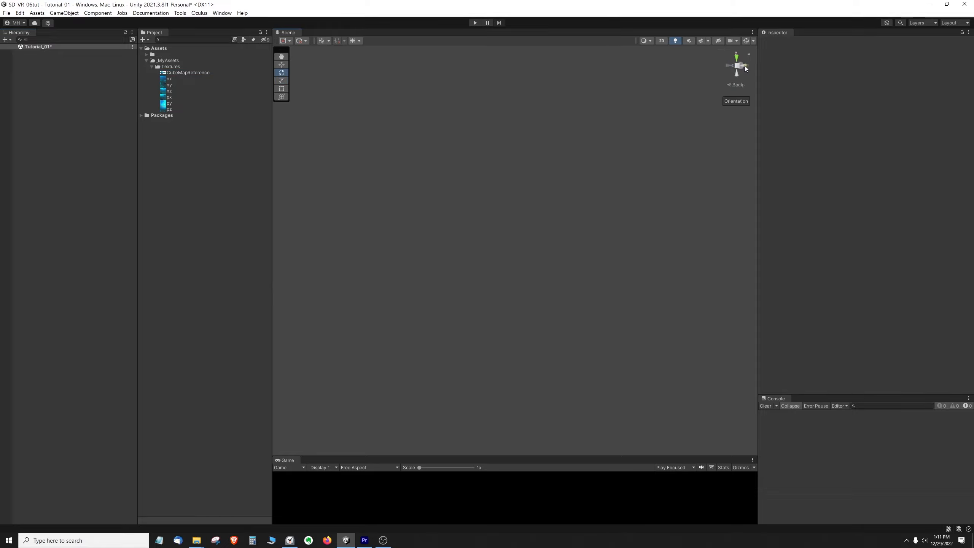
left_click(740, 65)
right_click(49, 83)
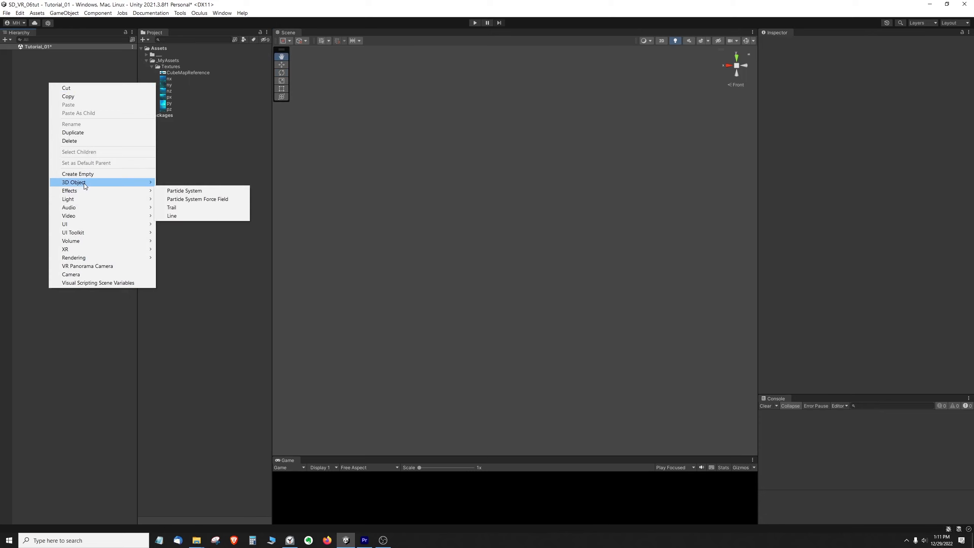
mouse_move(84, 183)
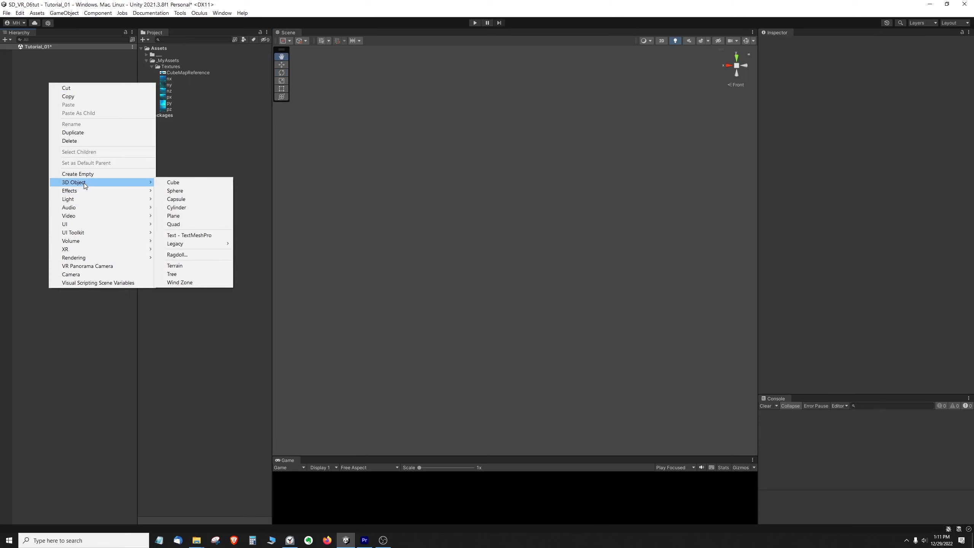
left_click(184, 224)
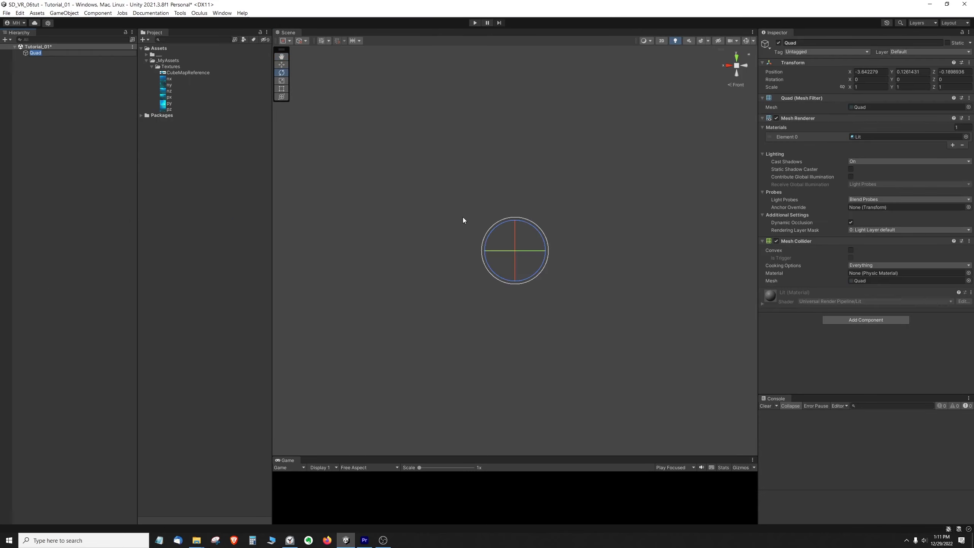
Step: Rotate the quad to -180 degrees about the Y axis so its visible side faces the Front view
left_click_drag(446, 211, 477, 217, "alt")
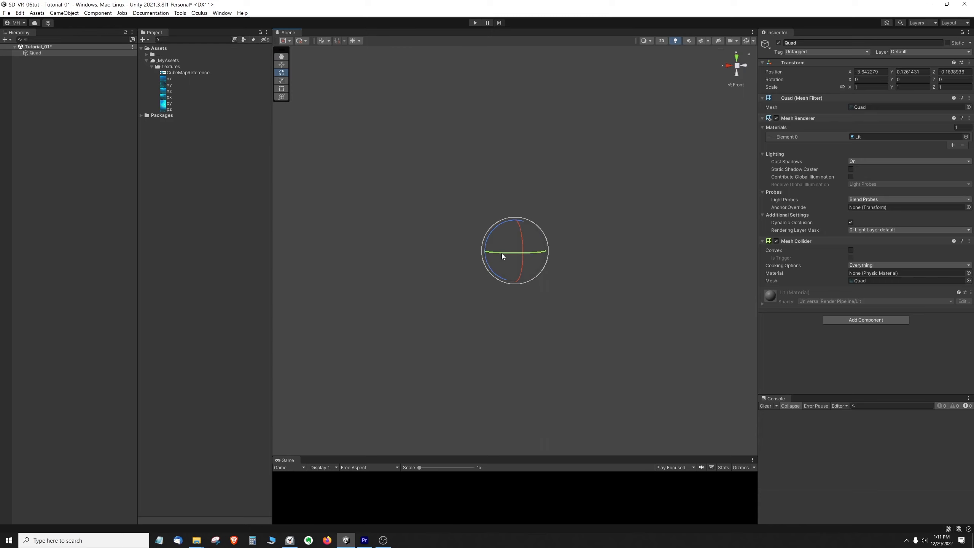
left_click_drag(504, 255, 656, 255)
left_click(730, 66)
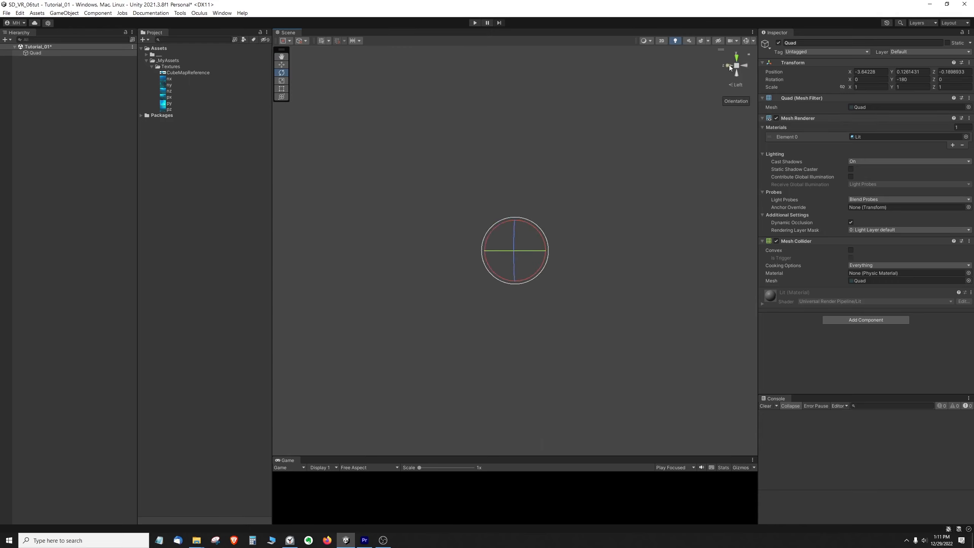
left_click(666, 110)
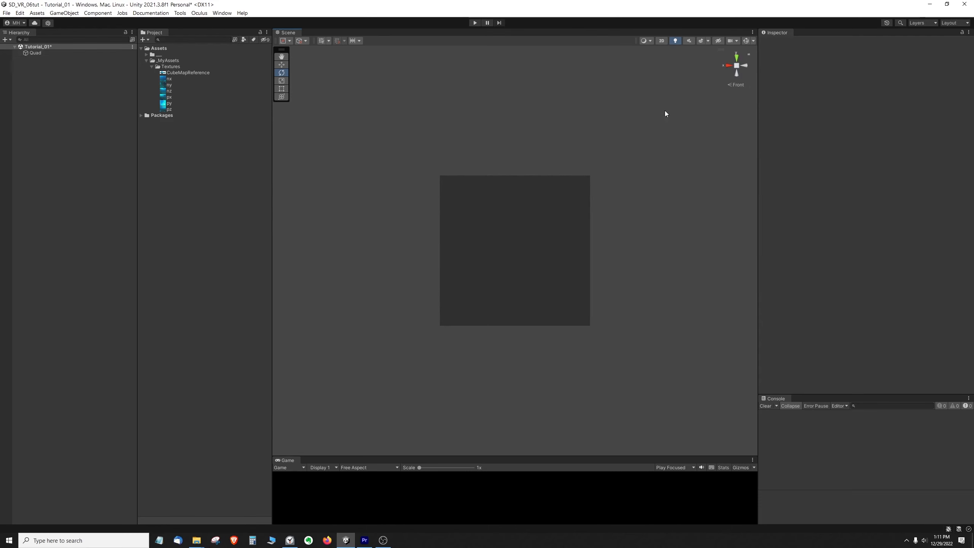
left_click(532, 221)
scroll(534, 220, "down", 5)
mouse_move(597, 172)
middle_mouse_down()
mouse_move(581, 152)
mouse_move(598, 186)
middle_mouse_up()
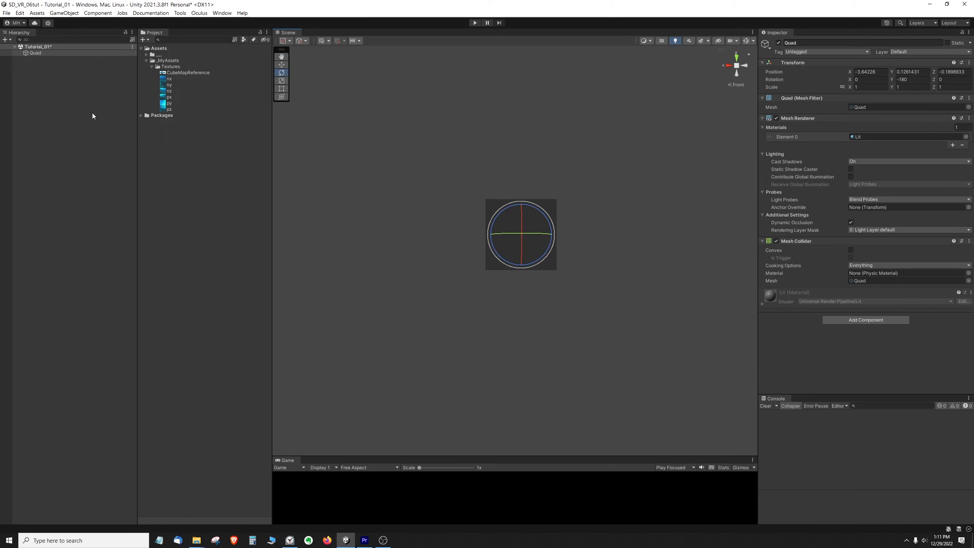
Step: Rename the quad in the scene hierarchy as Quad_Top
left_click(38, 52)
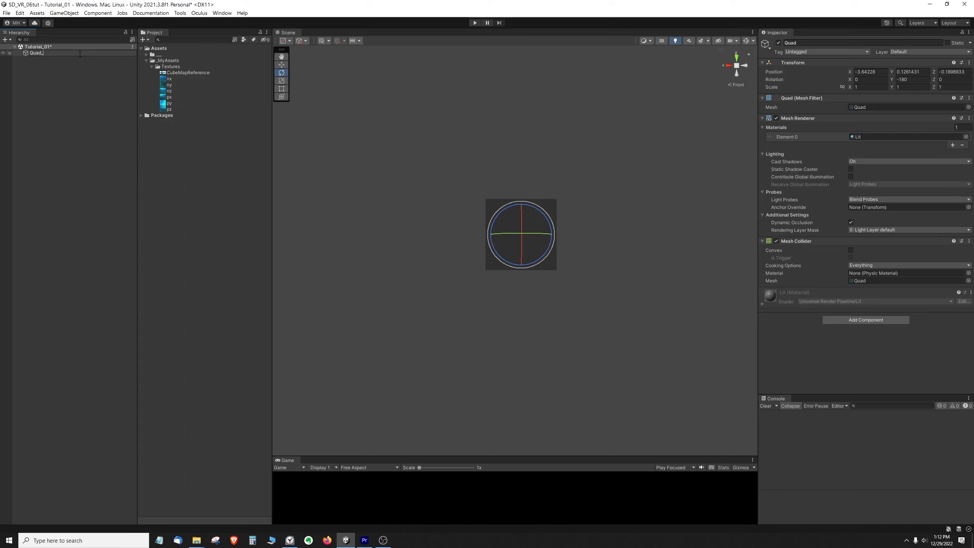
type("_Top")
left_click(93, 61)
left_click(61, 51)
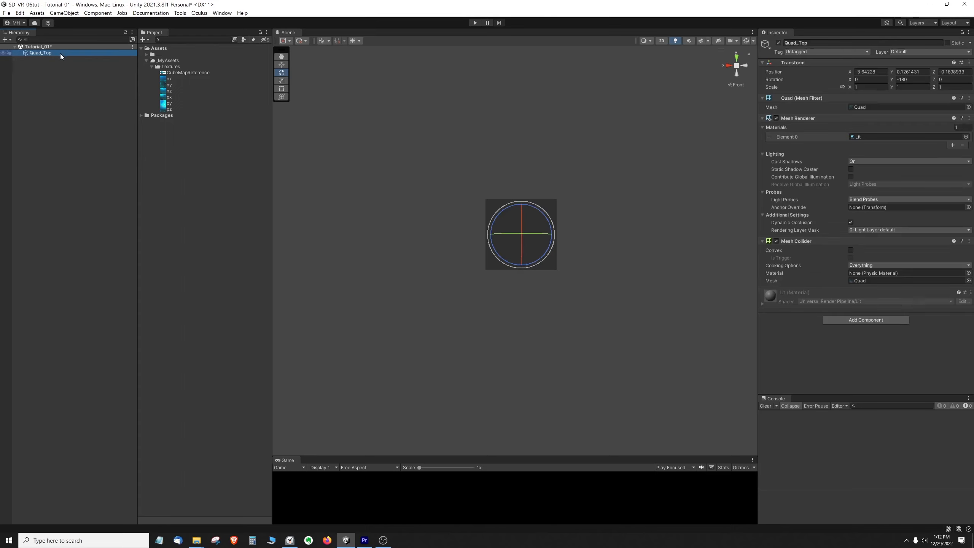
Step: Add a Plane 3D object to the Tutorial_01 scene as a separate root object
left_click(22, 82)
right_click(46, 87)
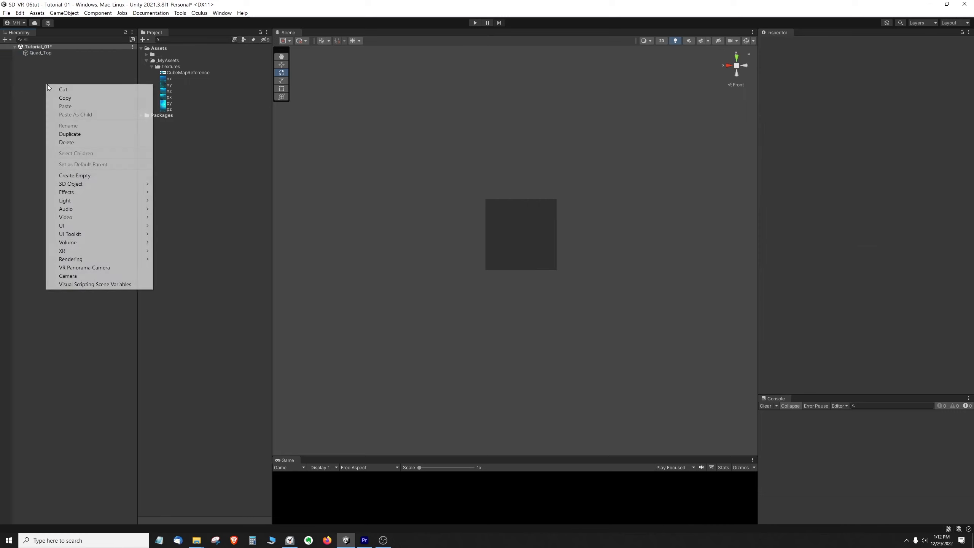
left_click(485, 257)
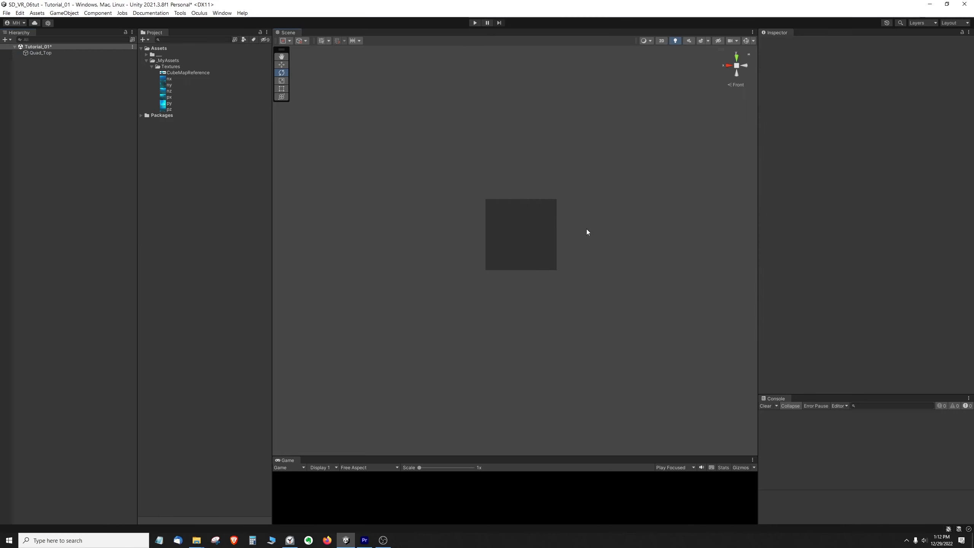
middle_click_drag(550, 182, 552, 241)
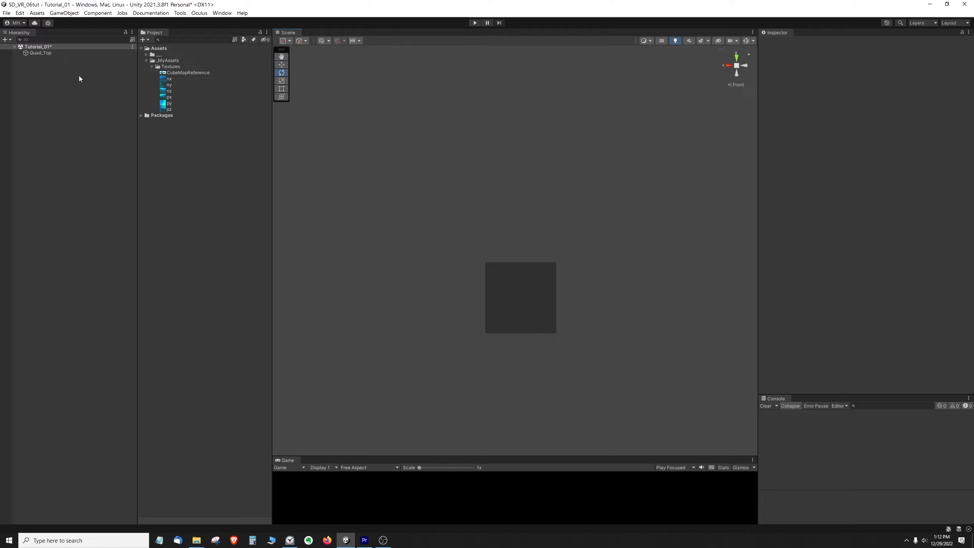
right_click(53, 79)
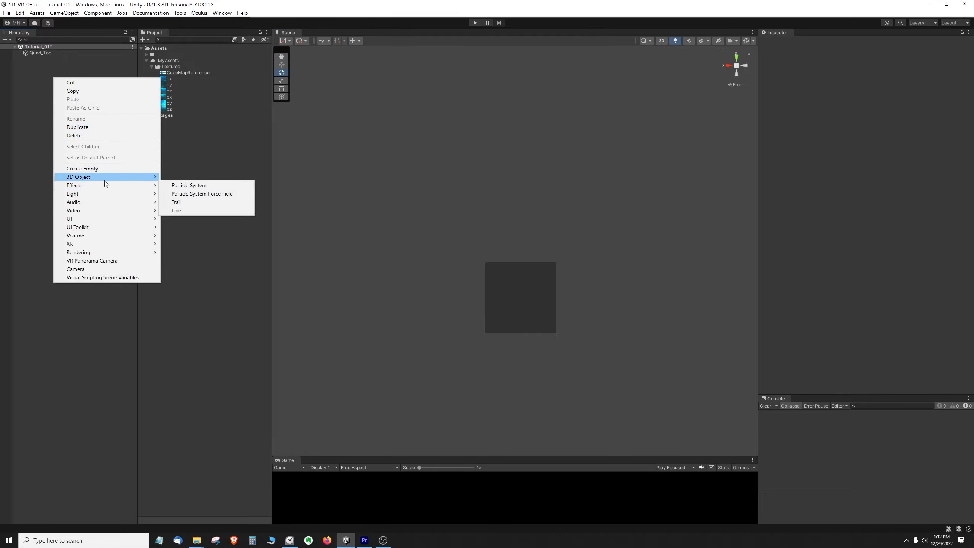
mouse_move(104, 180)
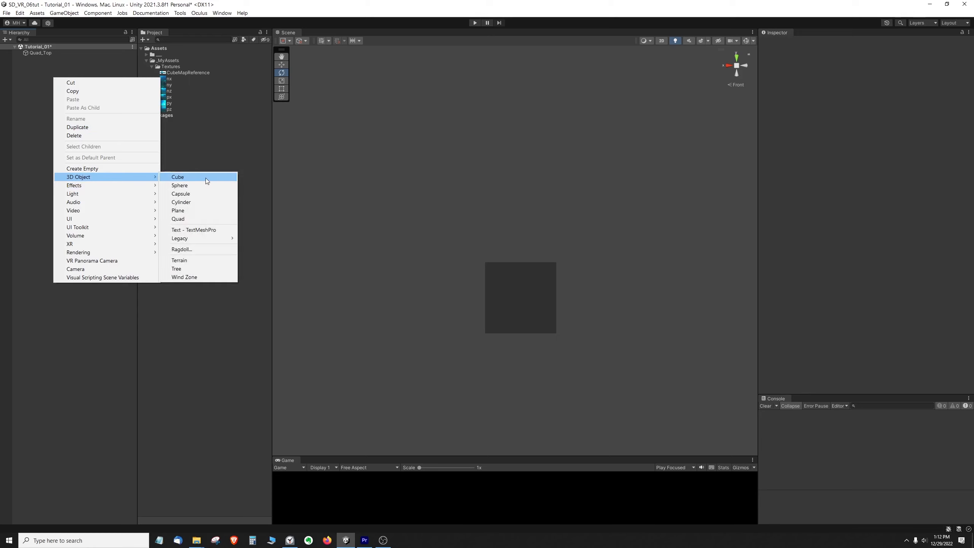
left_click(186, 213)
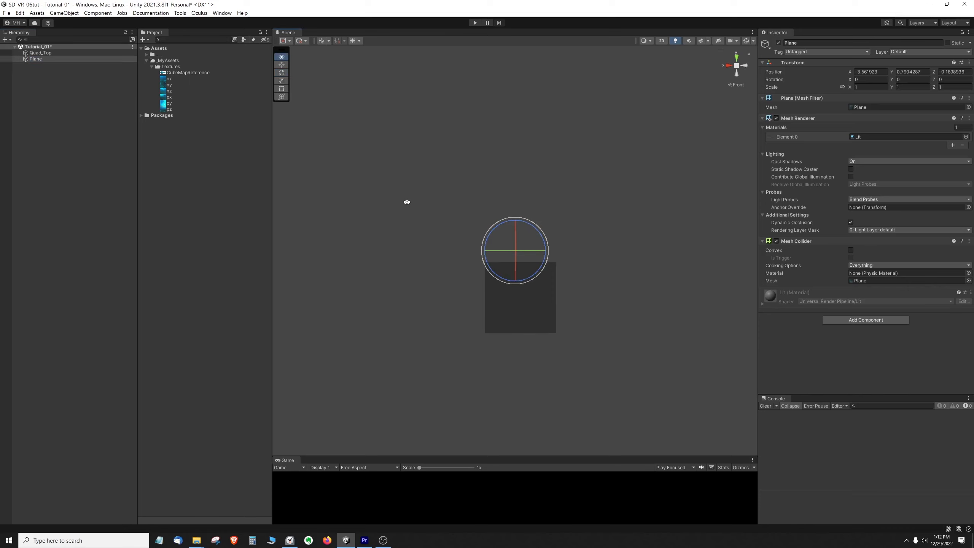
Step: Rotate the plane 90 degrees about X so it stands upright and move it behind the quad to about Z -11.27
left_click_drag(407, 204, 483, 241, "alt")
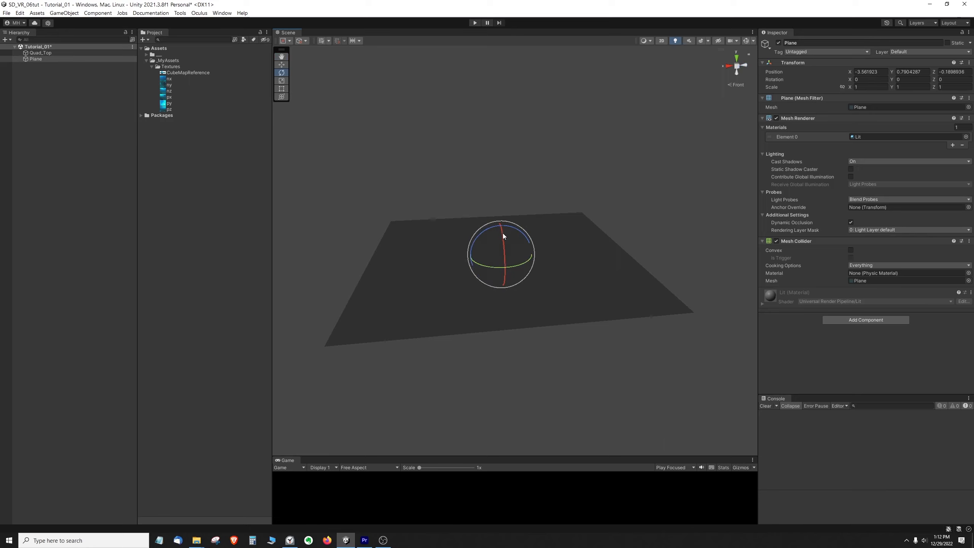
left_click_drag(503, 234, 511, 311)
key("w")
left_click_drag(487, 215, 464, 201)
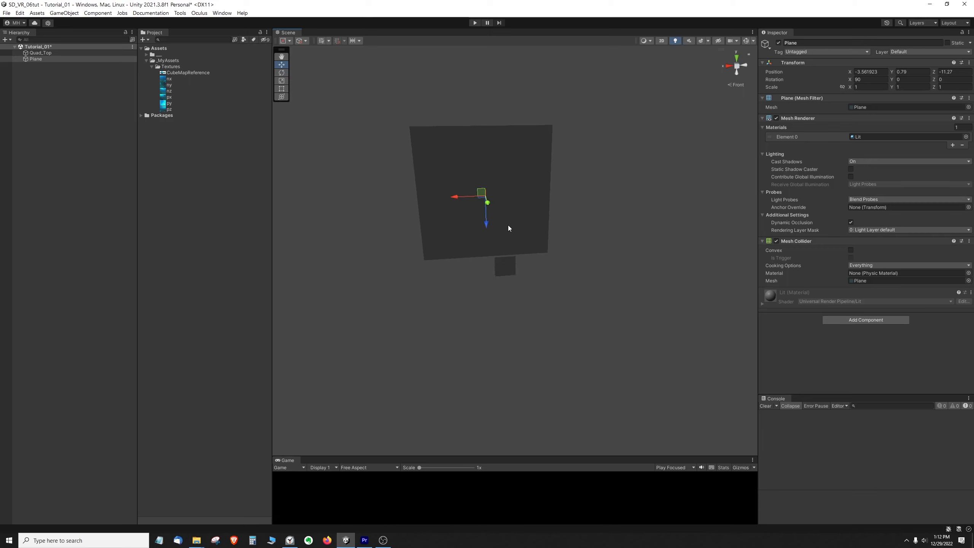
left_click_drag(509, 229, 566, 283, "alt")
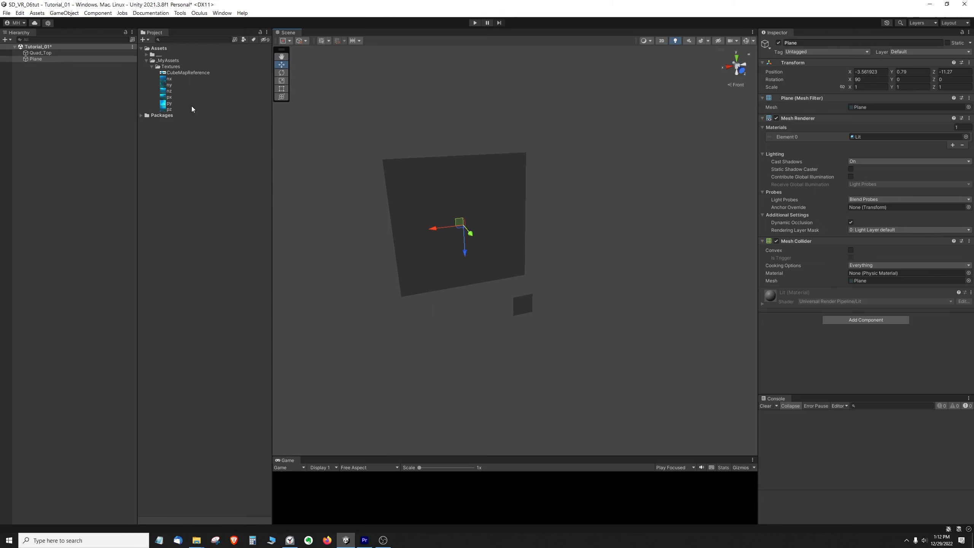
Step: Create a folder named Materials inside the _MyAssets folder
right_click(179, 61)
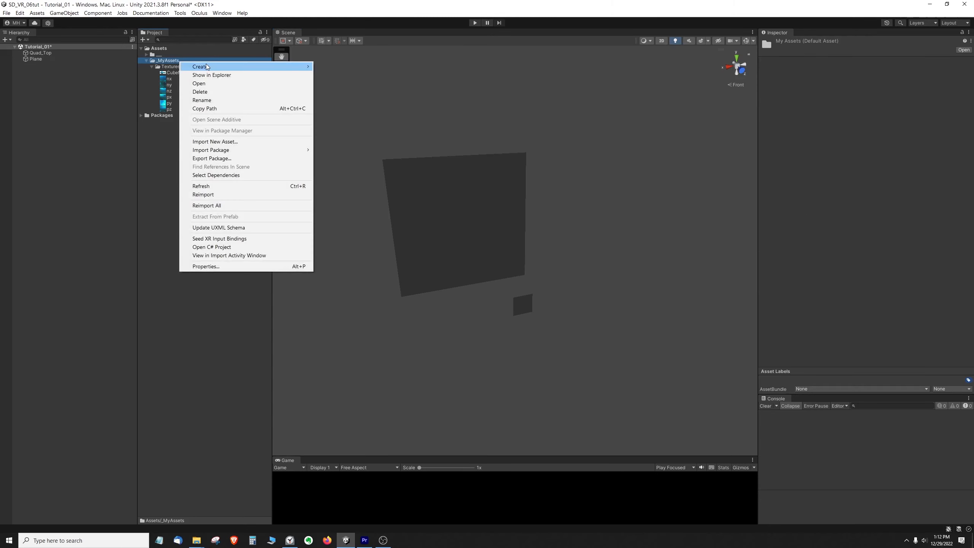
mouse_move(207, 67)
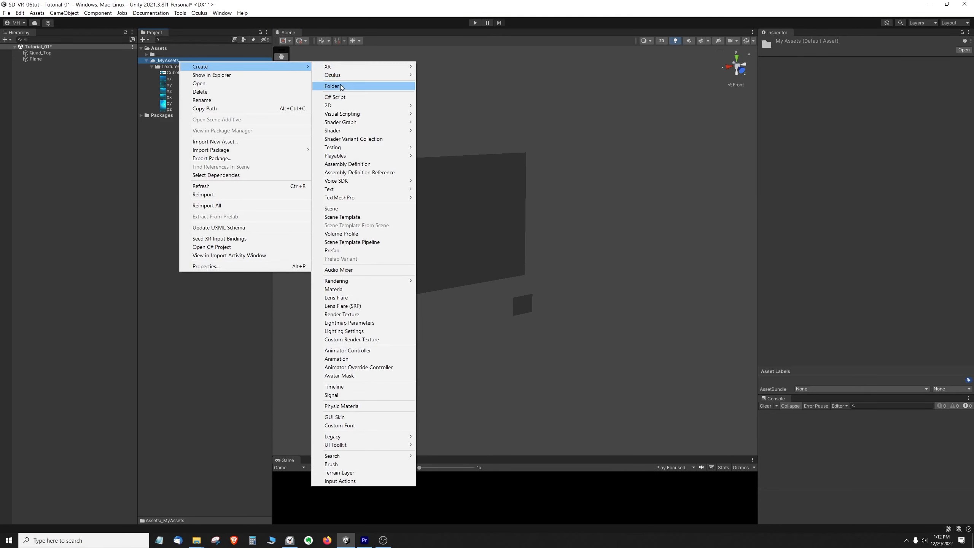
left_click(340, 87)
type("Mate")
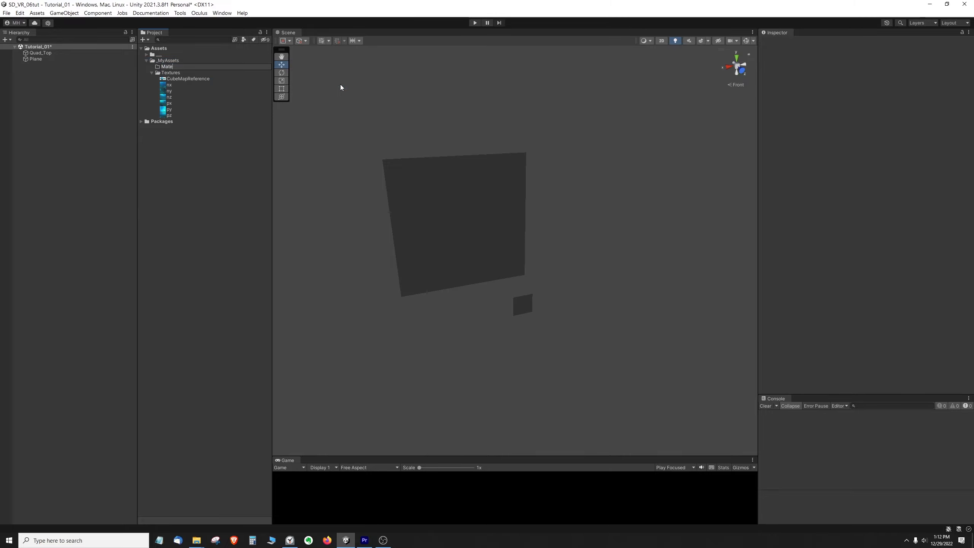
type("rials")
key("Return")
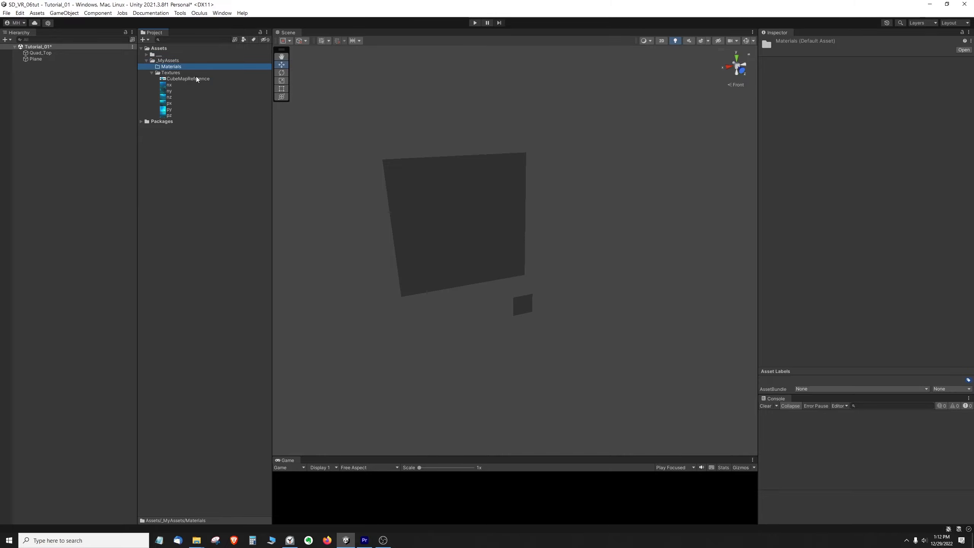
Step: Create a new material named Reference in the Materials folder
right_click(191, 67)
mouse_move(203, 76)
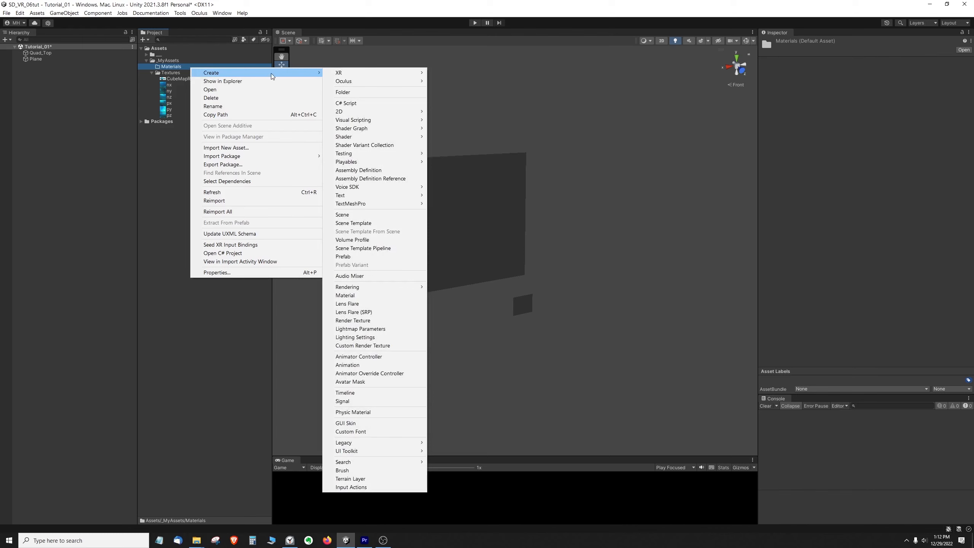
left_click(345, 295)
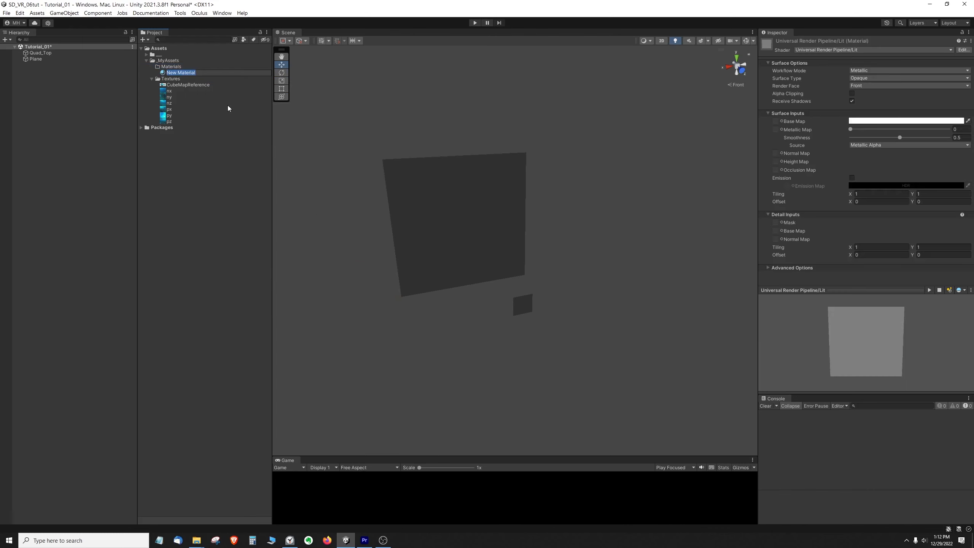
type("Ref")
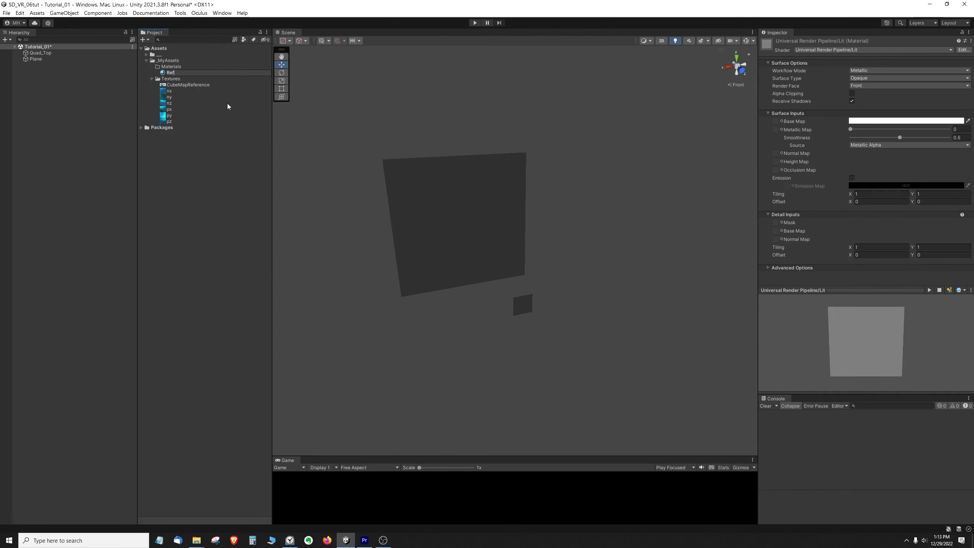
type("erence")
left_click(227, 144)
Step: Apply the Reference material to the plane and set its shader to Universal Render Pipeline/Unlit
left_click(183, 73)
left_click_drag(183, 74, 502, 190)
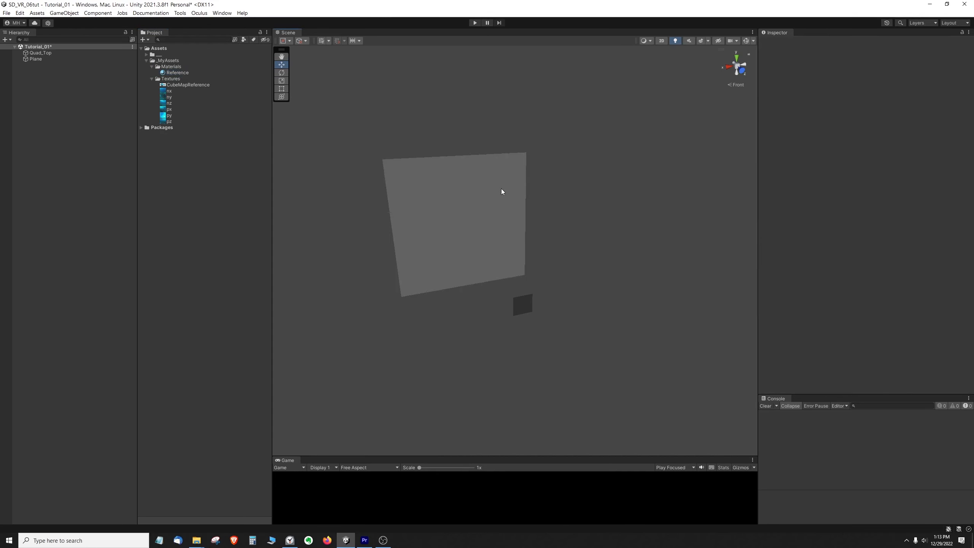
left_click(501, 189)
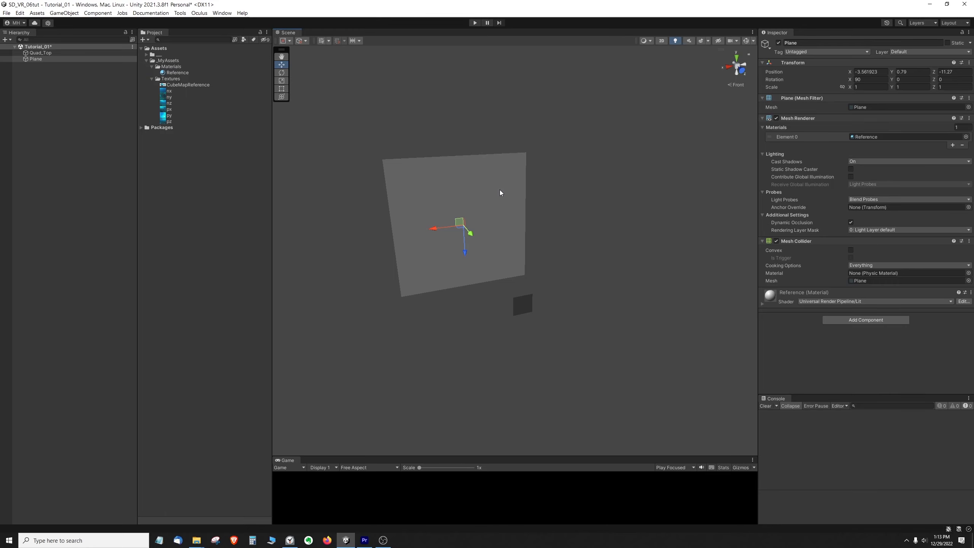
left_click(841, 303)
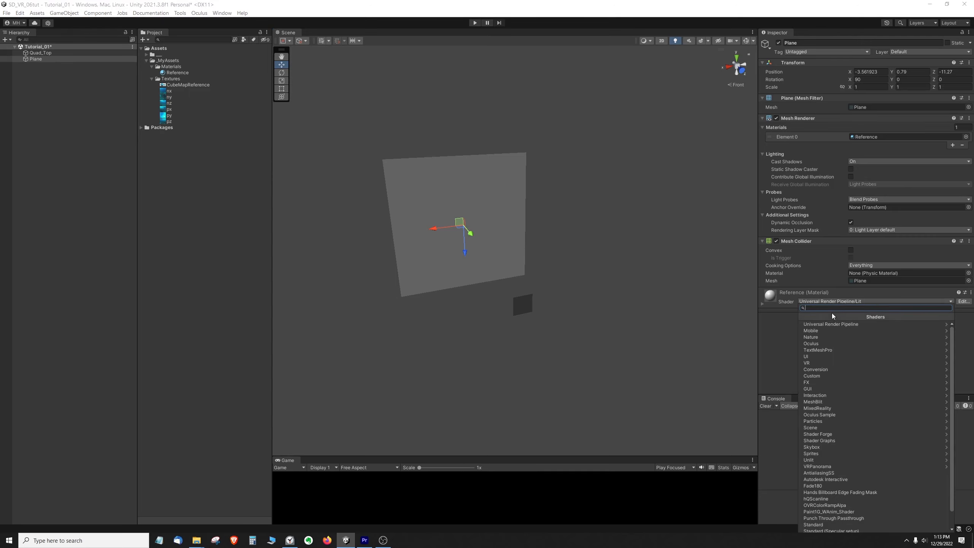
left_click(828, 323)
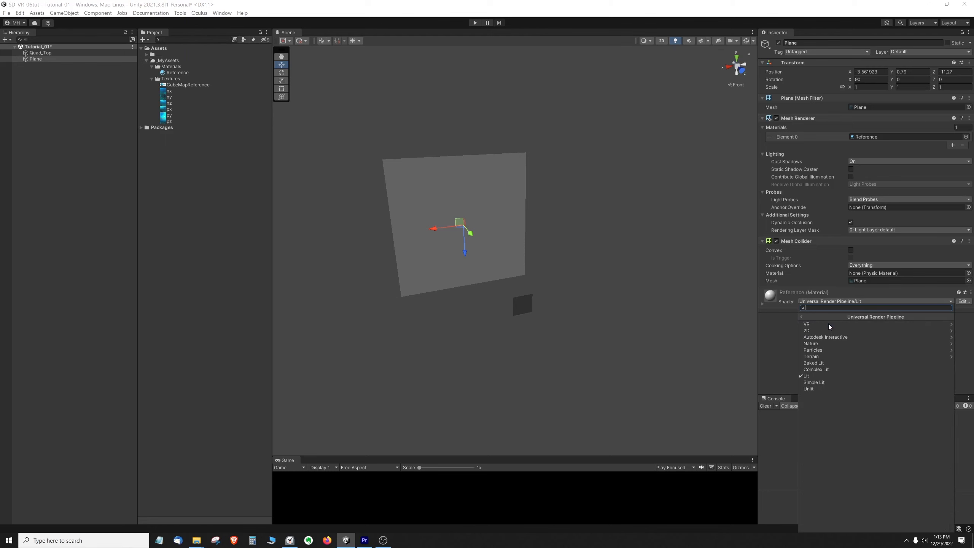
left_click(821, 389)
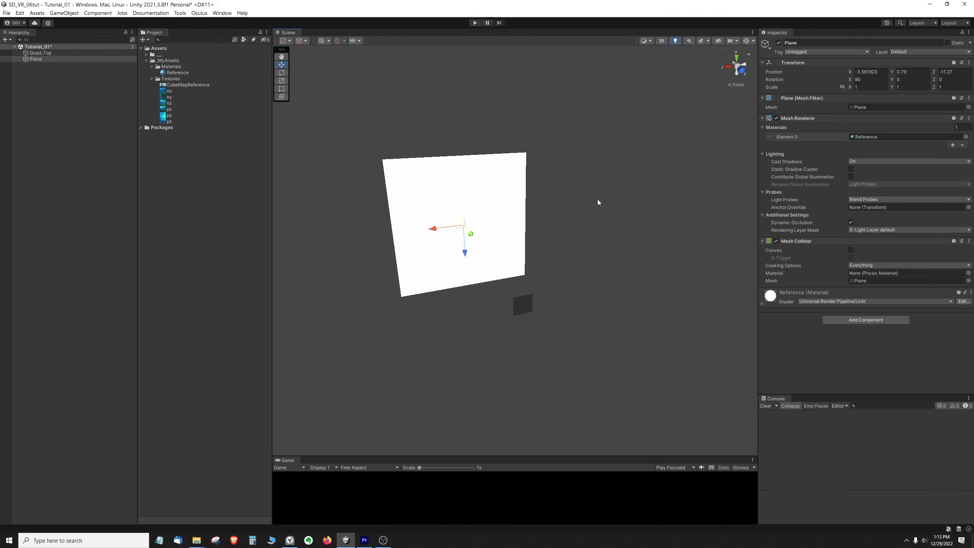
Step: Assign the CubeMapReference texture as the Base Map of the plane's Reference material
left_click(763, 303)
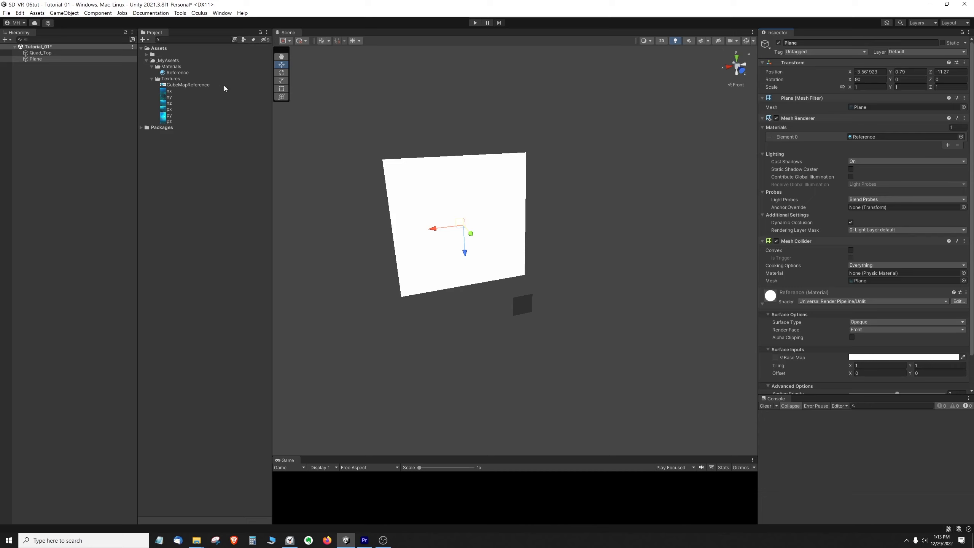
left_click(183, 85)
left_click_drag(183, 86, 780, 364)
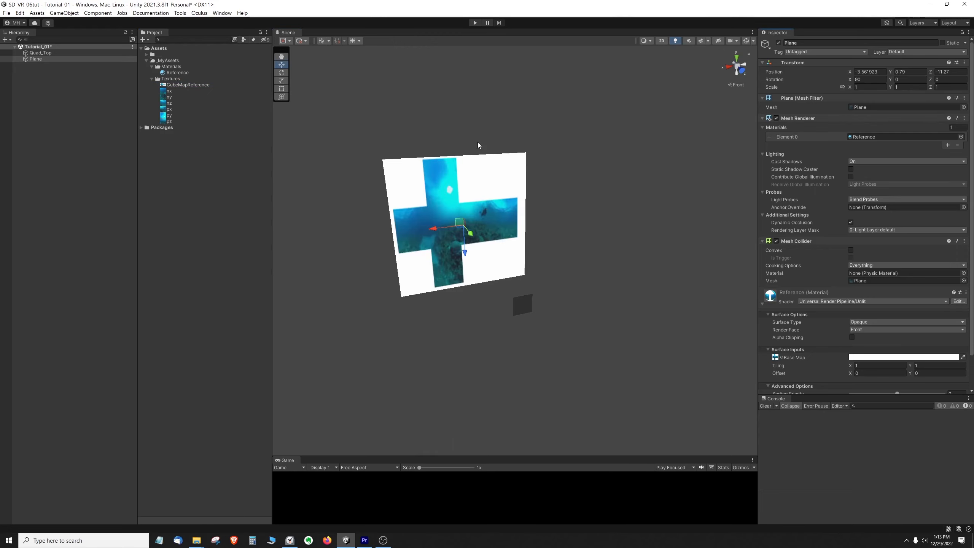
Step: Scale the reference plane to about 0.69 along Z and raise it above the quad to about Y 3.55
mouse_move(563, 215)
left_mouse_down("alt")
mouse_move(544, 245)
mouse_move(546, 218)
left_mouse_up("alt")
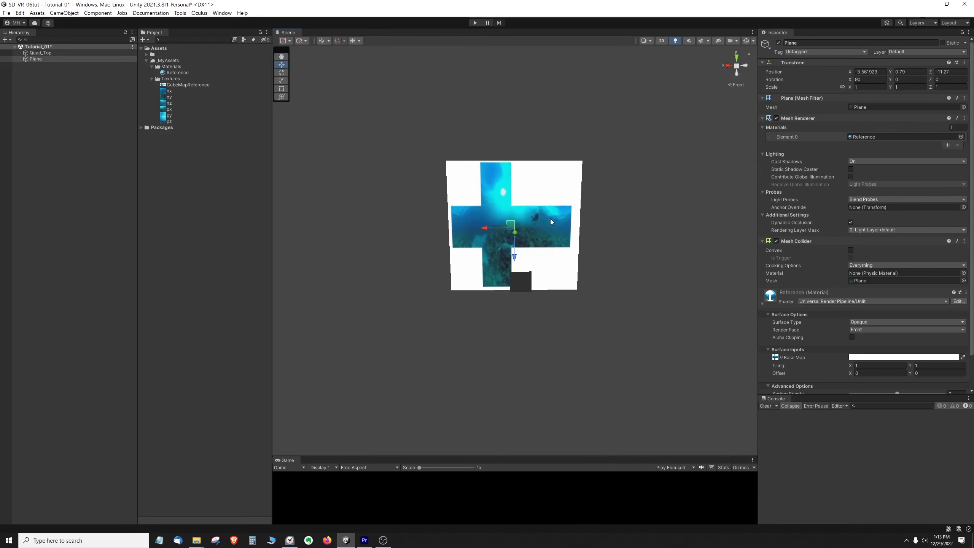
key("r")
left_click_drag(516, 261, 517, 221)
key("w")
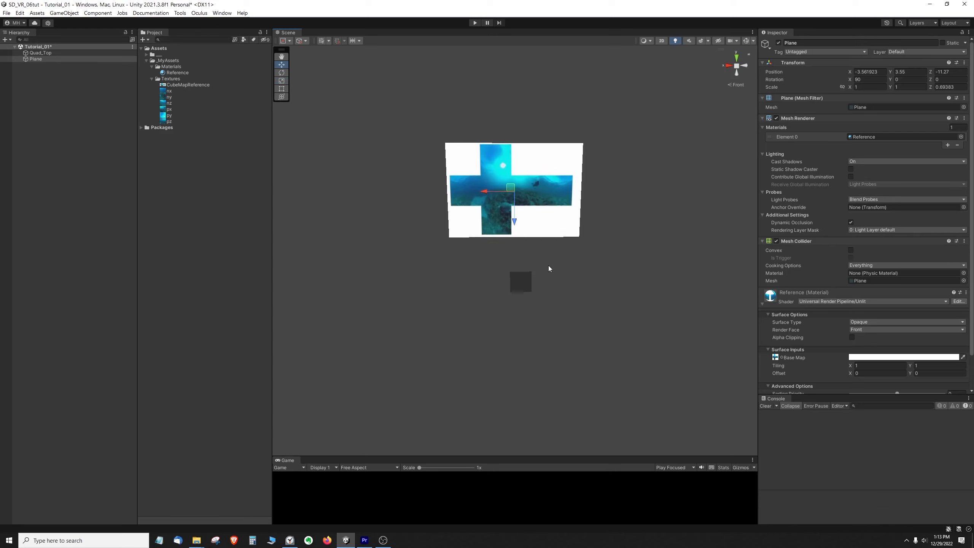
left_click_drag(548, 270, 557, 241, "alt")
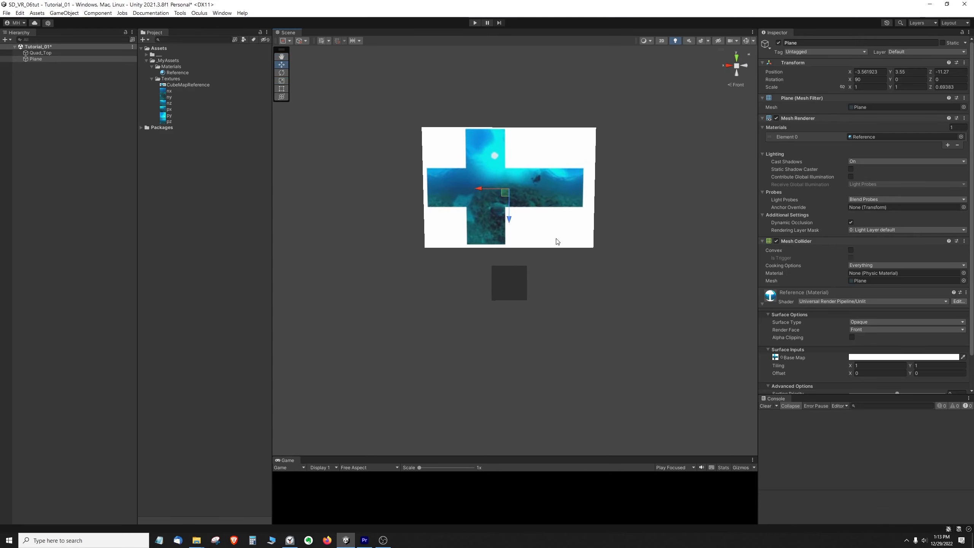
Step: Duplicate the Reference material in the Materials folder and name the copy Top
left_click(513, 280)
left_click(531, 280)
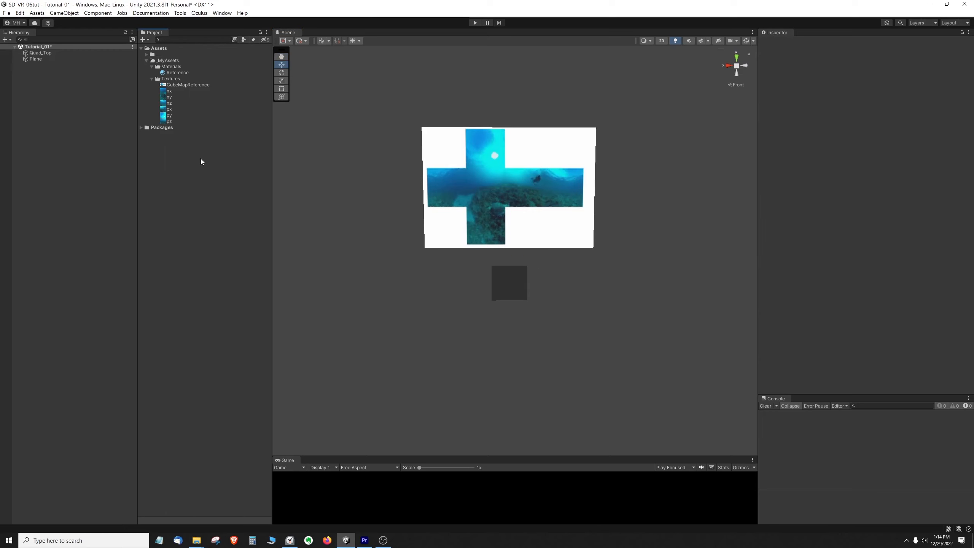
left_click(182, 74)
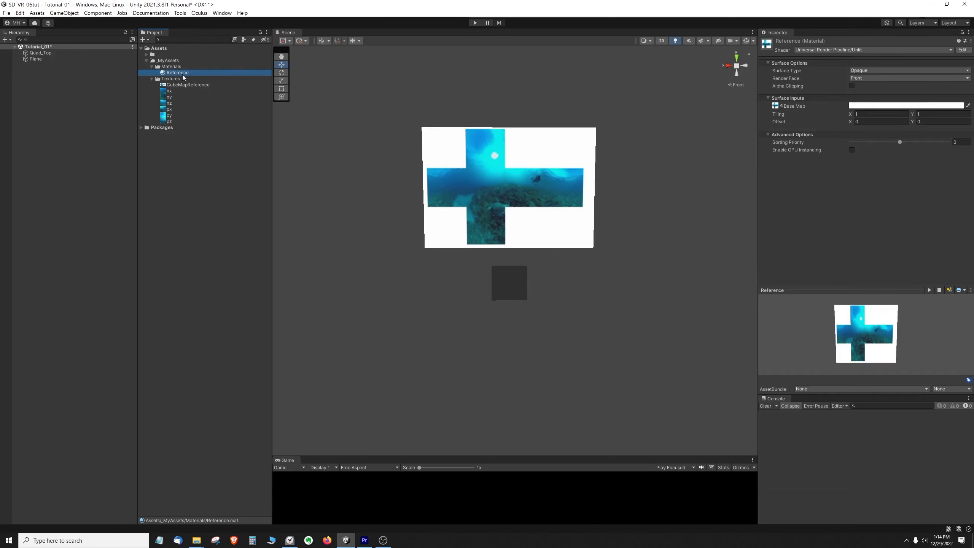
key("ctrl+d")
left_click(185, 73)
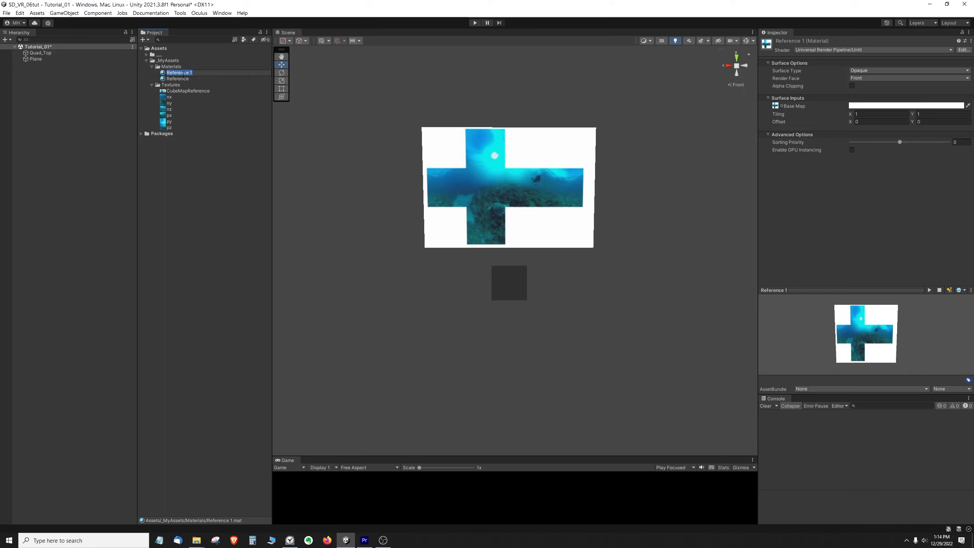
type("Top")
key("Return")
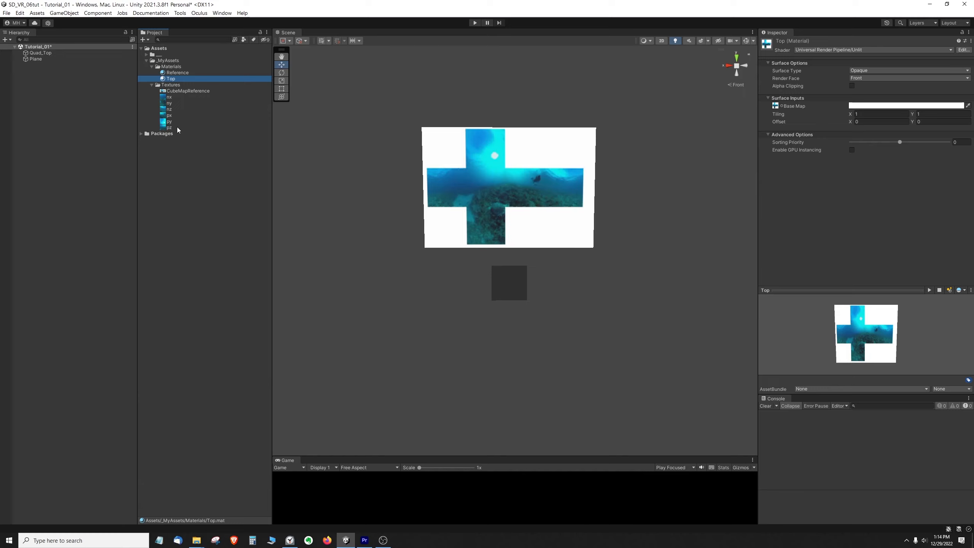
Step: Set the py texture as the Top material's Base Map and apply the material to Quad_Top
left_click_drag(169, 121, 777, 105)
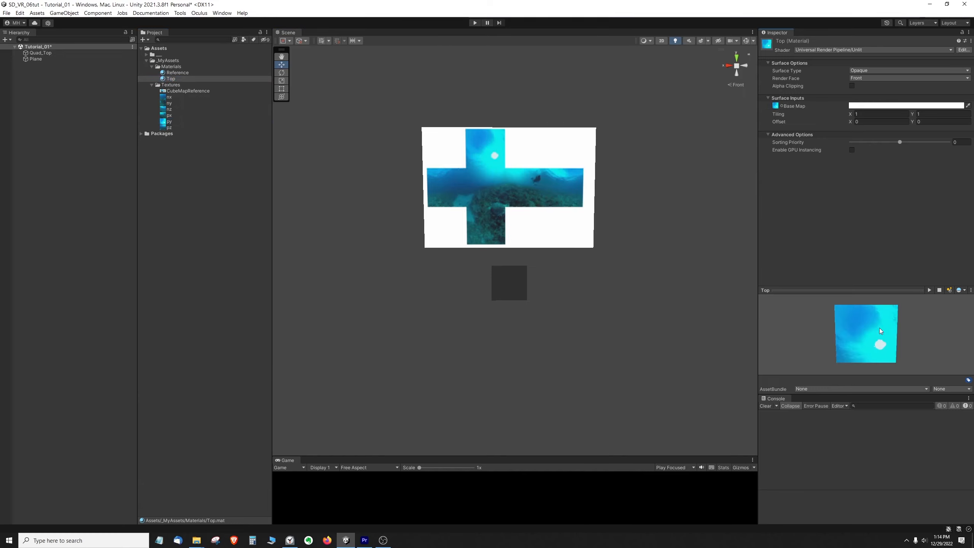
mouse_move(862, 335)
left_mouse_down()
mouse_move(880, 330)
mouse_move(864, 330)
left_mouse_up()
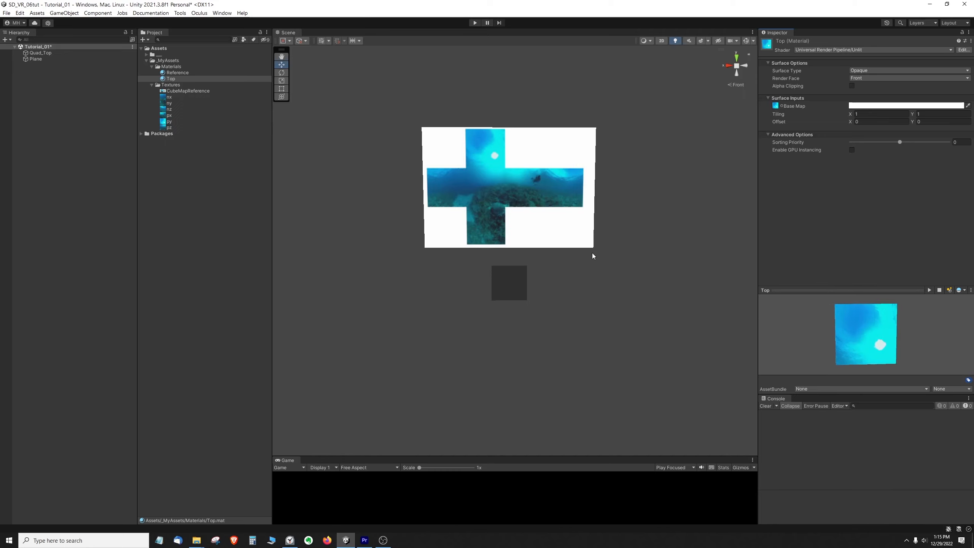
left_click_drag(171, 78, 501, 289)
left_click(509, 288)
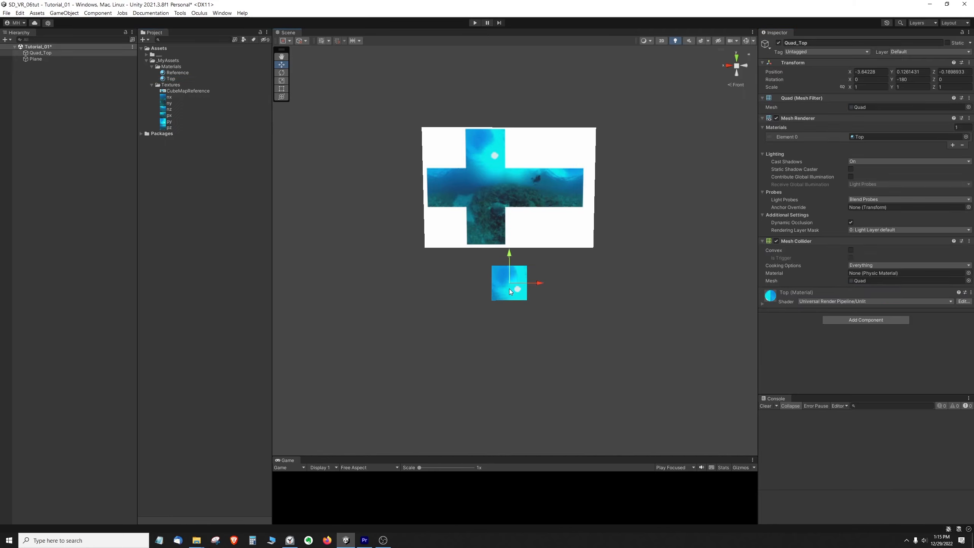
Step: Shift Quad_Top along X to about -2.7, duplicate it and place the copy directly below at about Y -1.21
left_click_drag(537, 283, 518, 283)
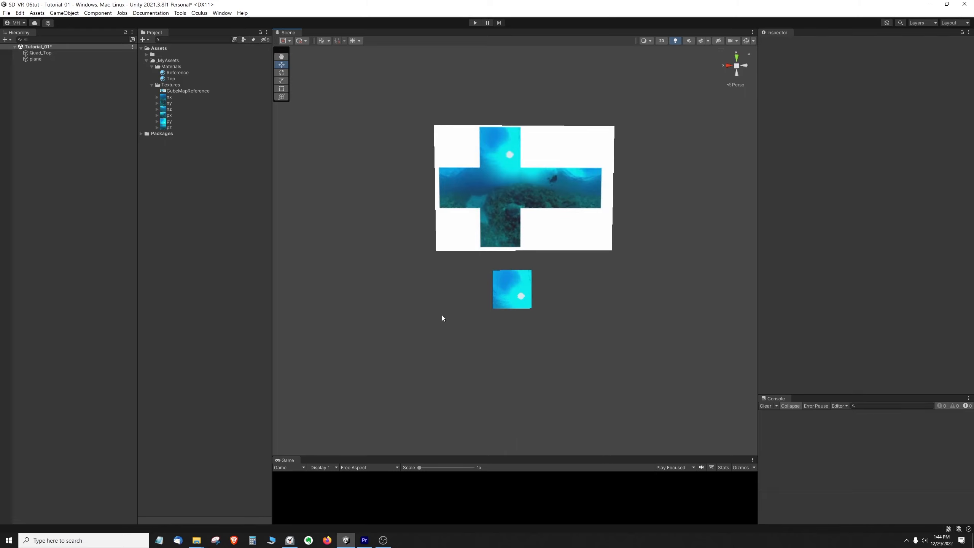
left_click(505, 287)
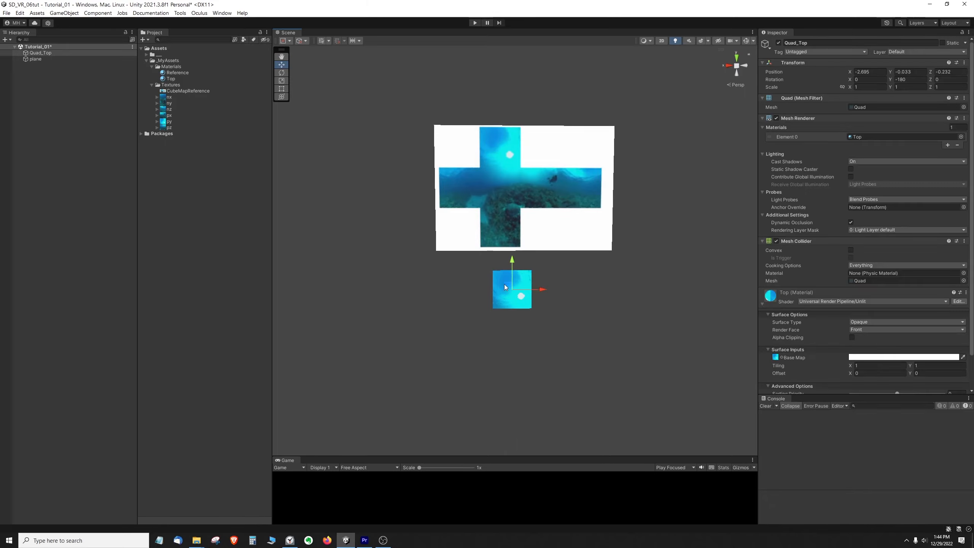
key("ctrl+d")
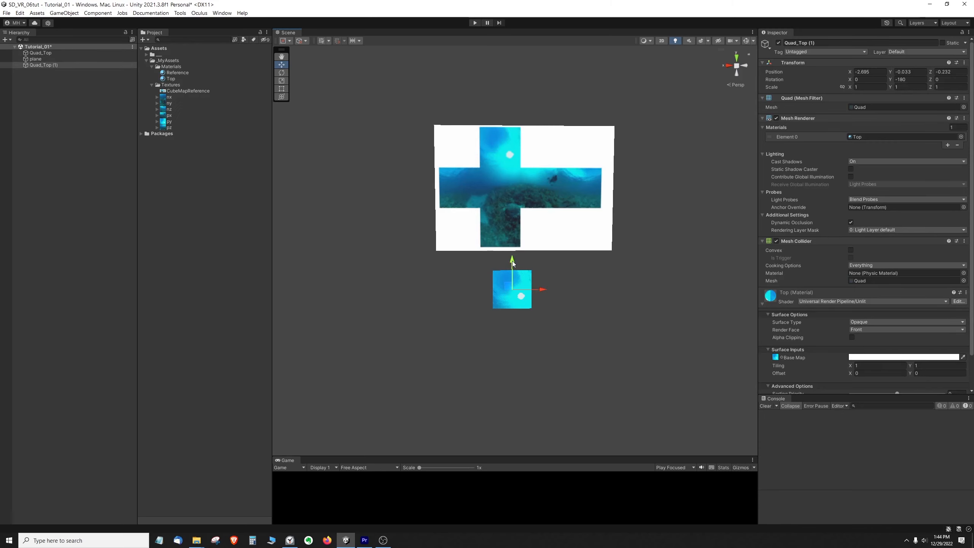
left_click_drag(512, 263, 514, 306)
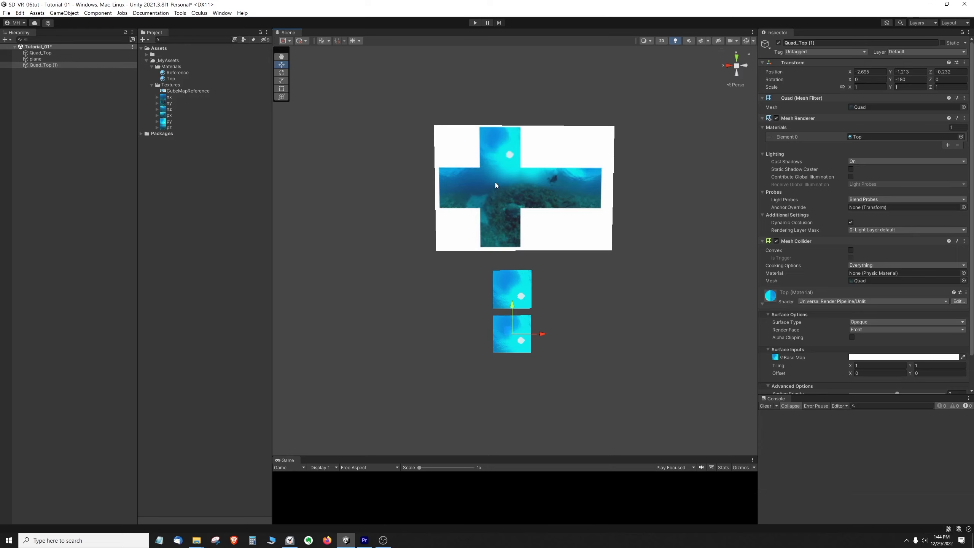
Step: Rename the duplicated Quad_Top (1) object as Quad_Back
left_click(58, 102)
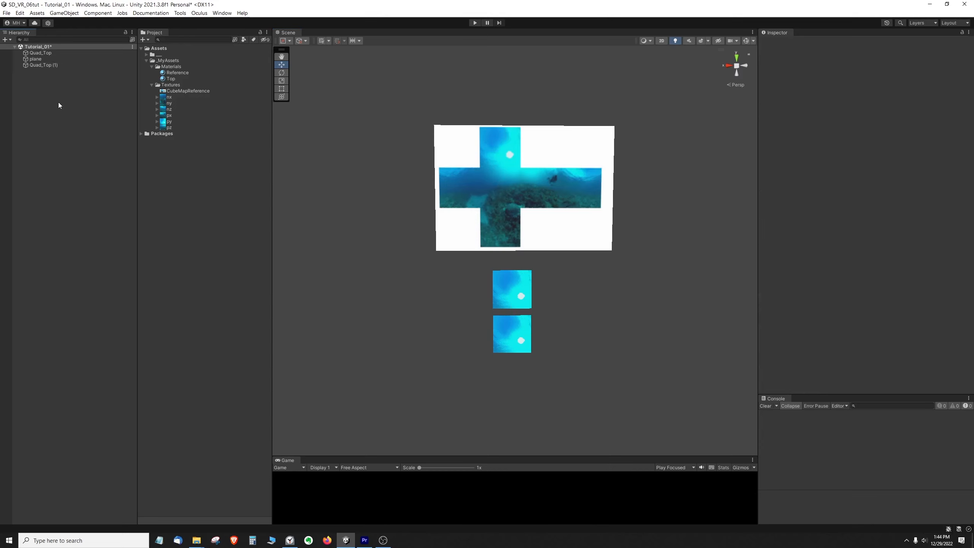
left_click(39, 65)
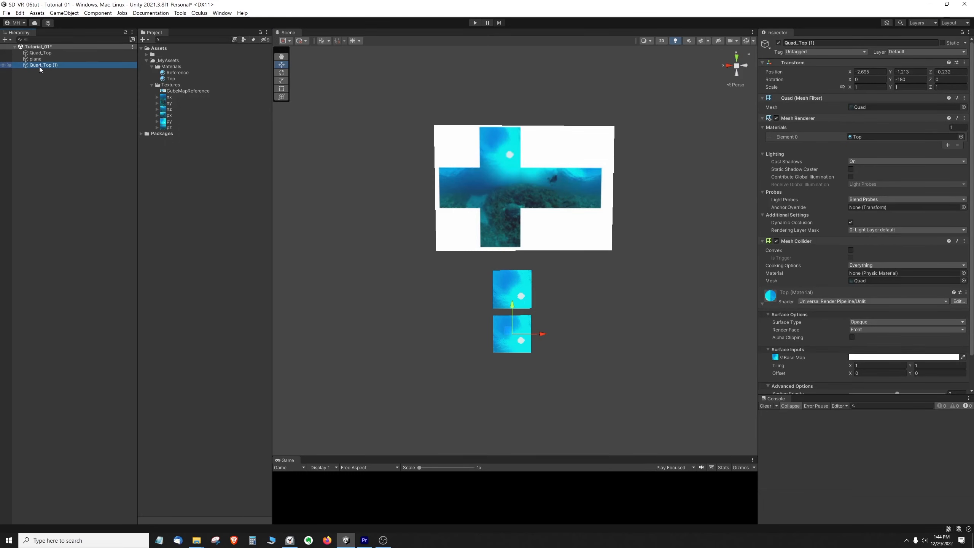
left_click(40, 66)
type("Quad_Ba")
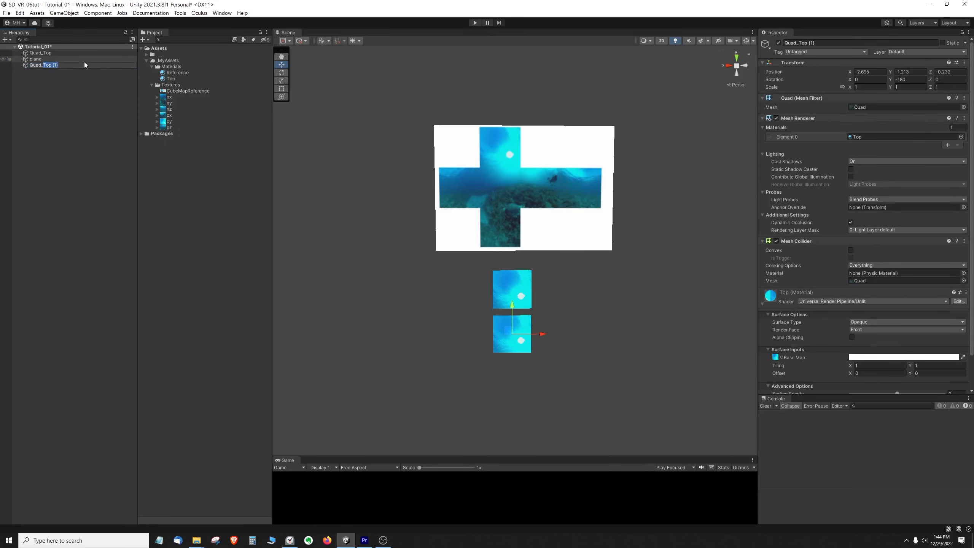
type("ck")
Step: Rename the plane object as Reference and reorder Quad_Top below it in the scene hierarchy
left_click(73, 59)
left_click(73, 60)
type("Reference")
left_click(73, 88)
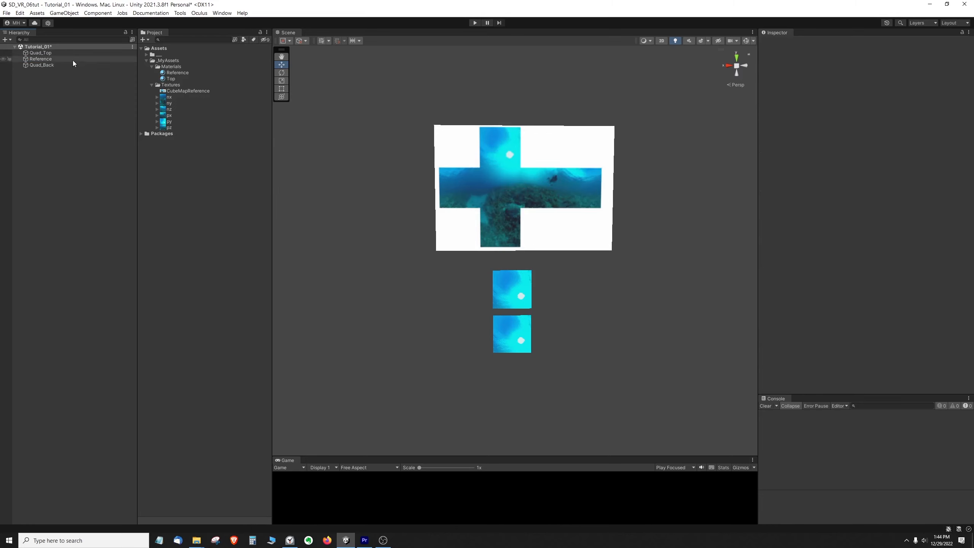
left_click_drag(55, 52, 62, 63)
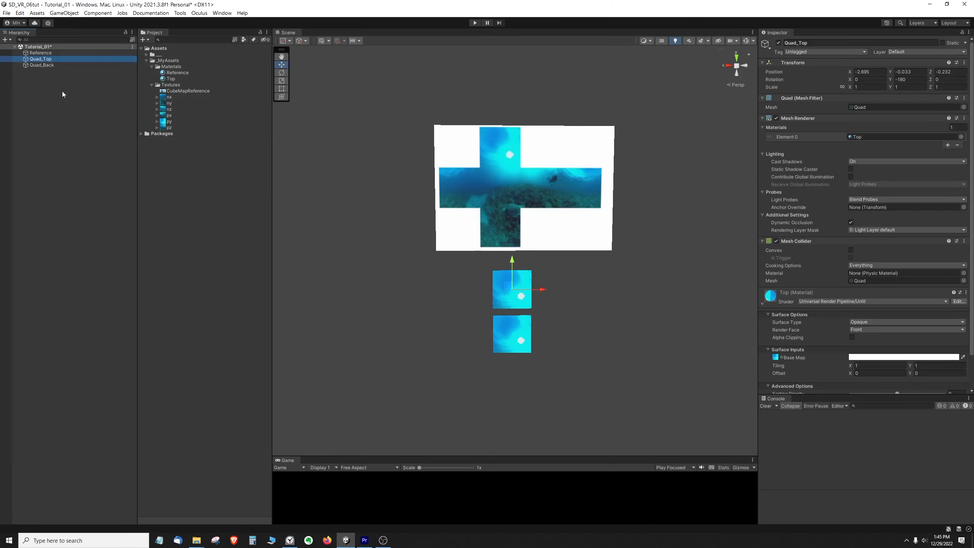
Step: Duplicate the Top material in the Materials folder and name the copy Back
left_click(50, 65)
left_click(171, 79)
key("ctrl+d")
left_click(171, 84)
type("Back")
left_click(183, 180)
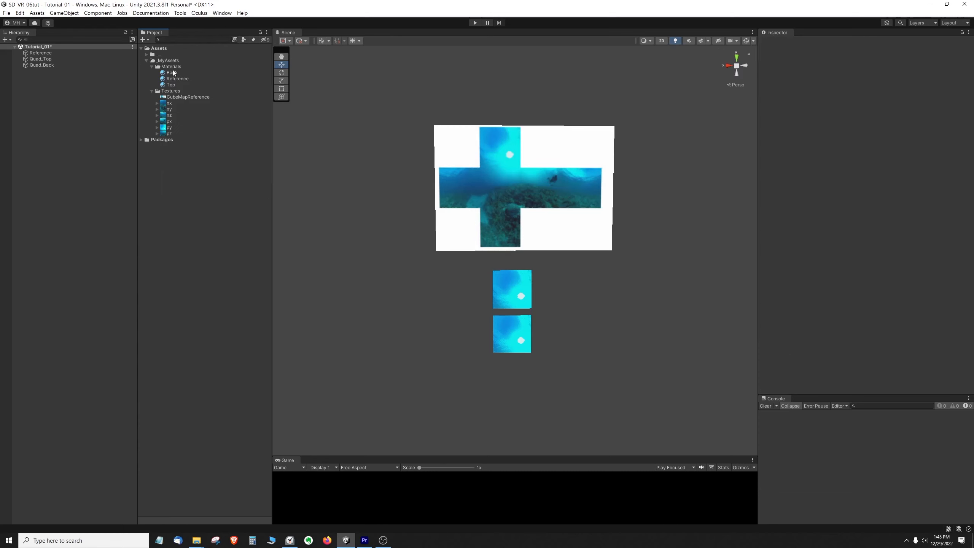
Step: Apply the Back material to Quad_Back and expand the material's properties
left_click_drag(174, 73, 508, 324)
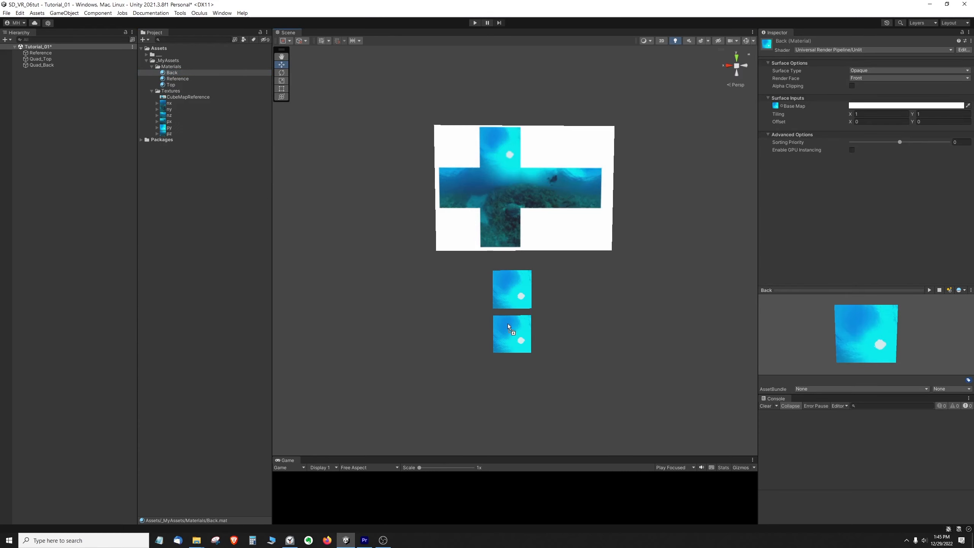
left_click(514, 323)
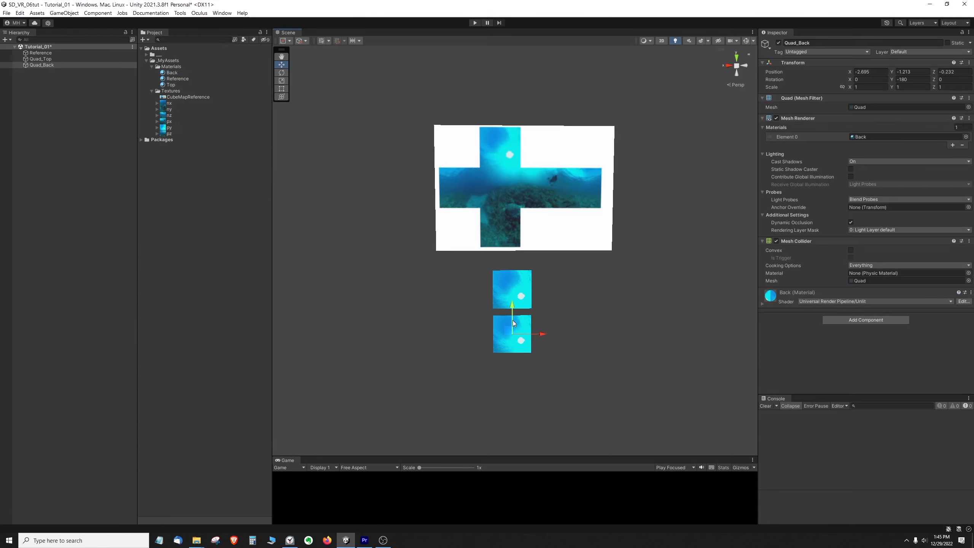
left_click(762, 305)
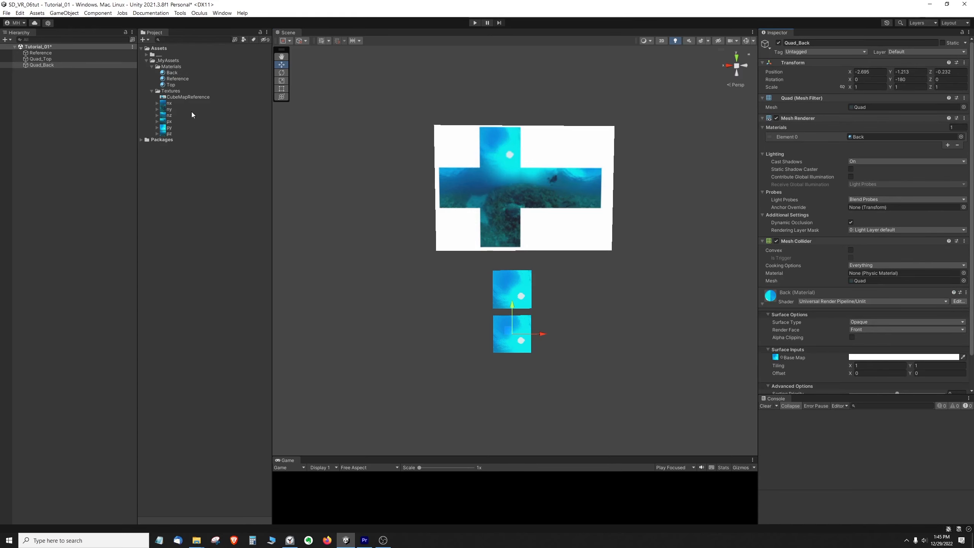
Step: Preview the cubemap face textures against the reference and set pz as the Back material's Base Map
scroll(488, 194, "up", 2)
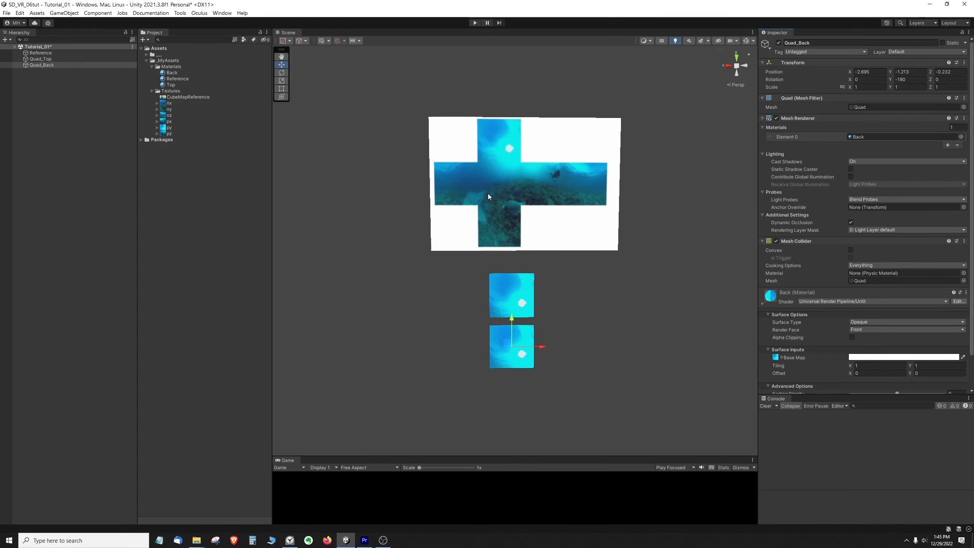
left_click(177, 103)
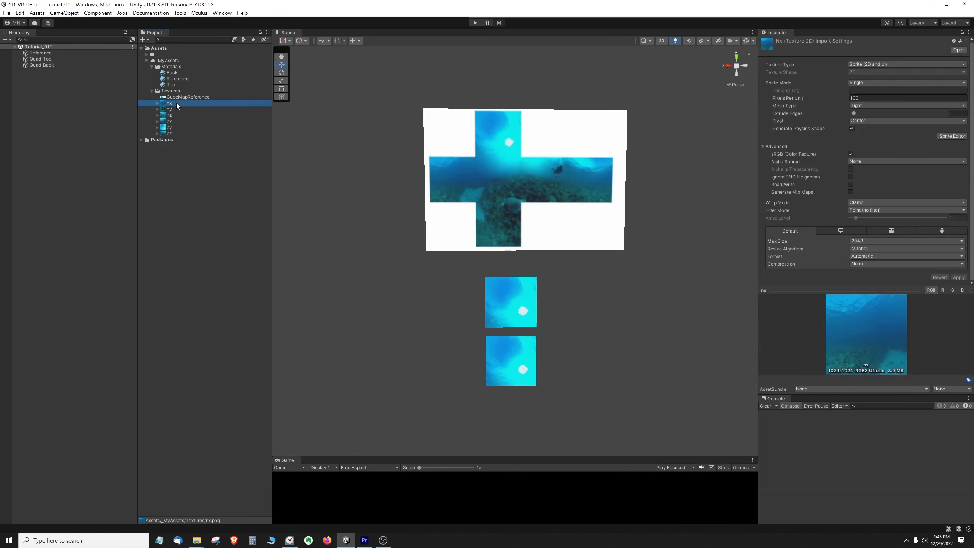
key("Down")
key("Down")
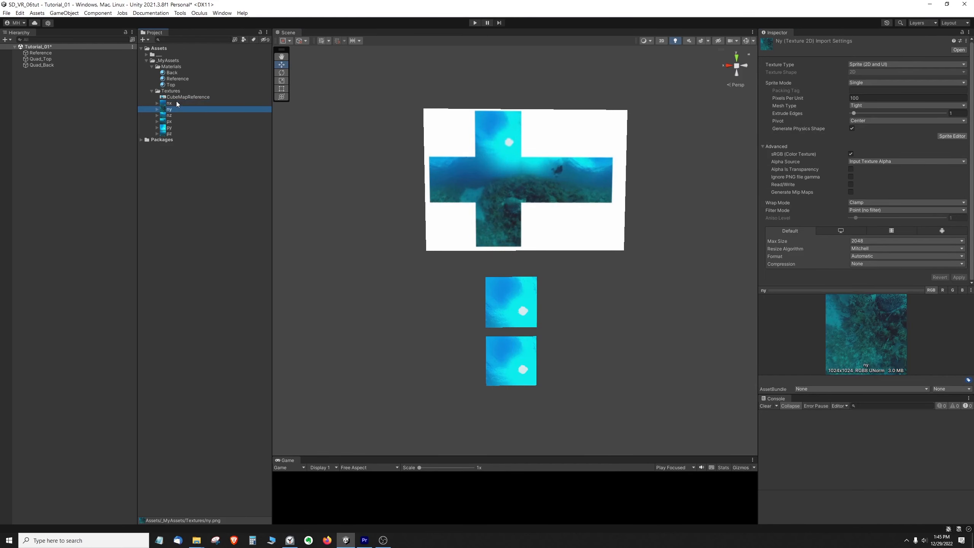
key("Down")
key("Down")
key("Down")
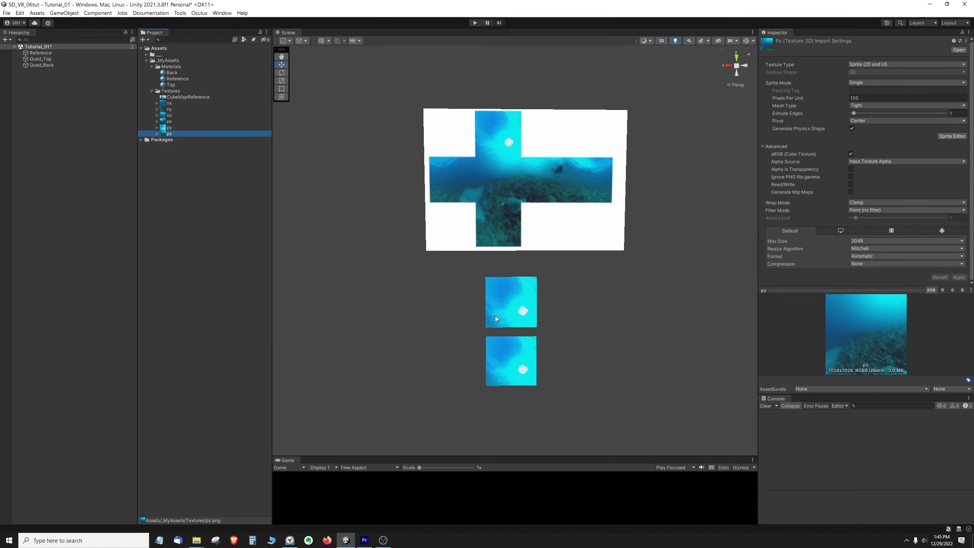
left_click(498, 374)
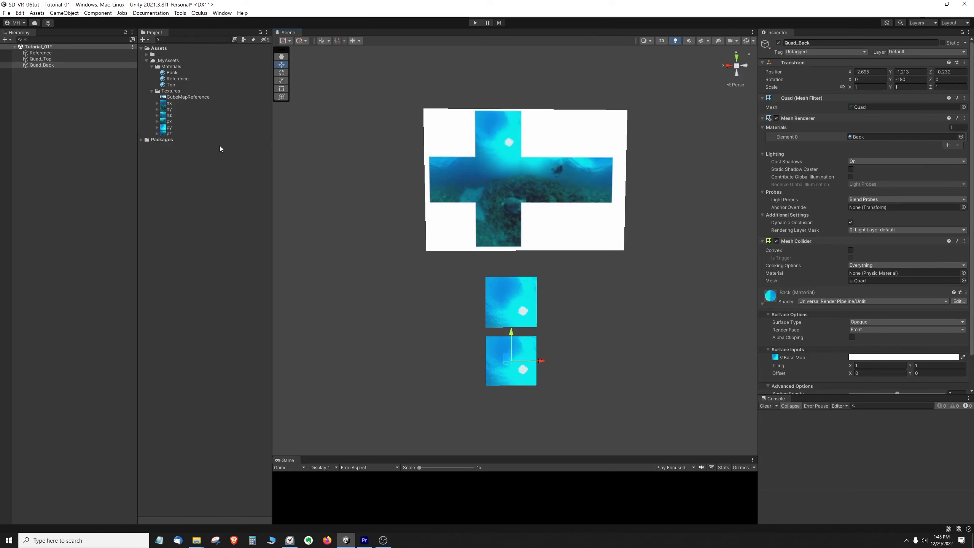
left_click_drag(174, 134, 776, 358)
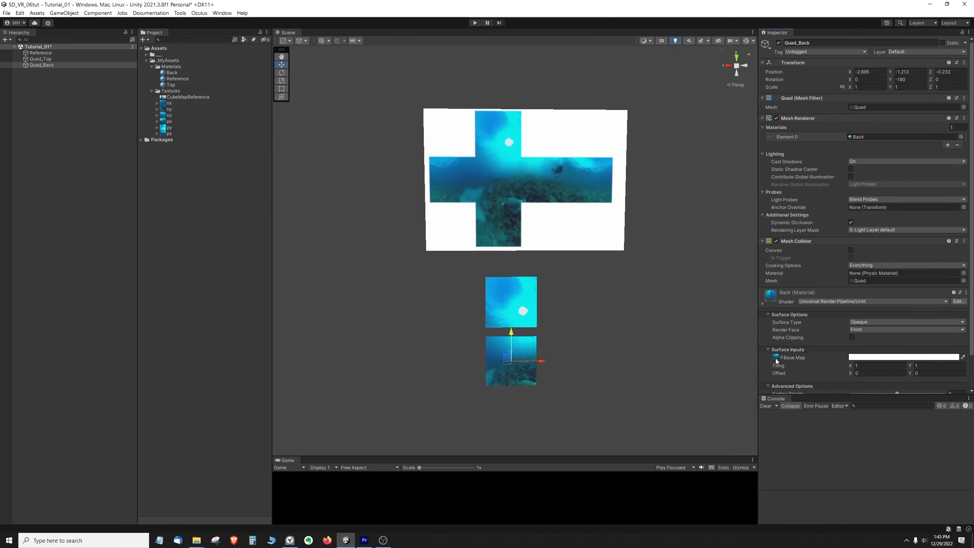
left_click(602, 317)
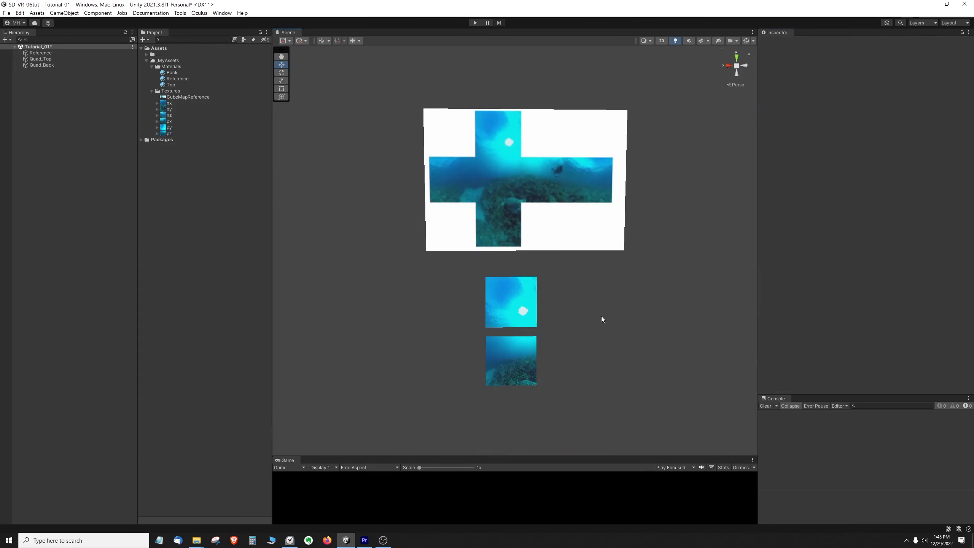
Step: Duplicate Quad_Back and place the copy directly below it at about Y -2.42
scroll(590, 337, "down", 3)
middle_click_drag(593, 342, 585, 309)
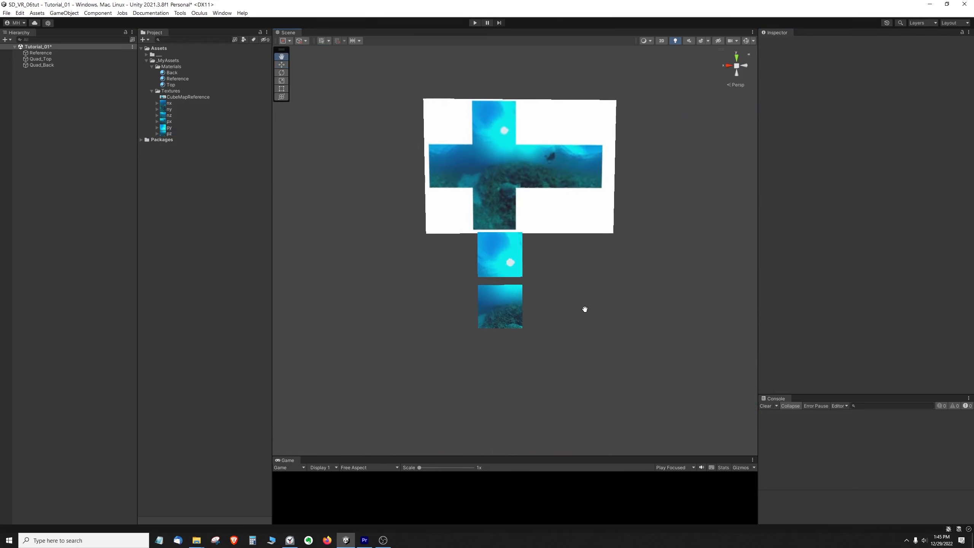
left_click(491, 315)
key("ctrl+d")
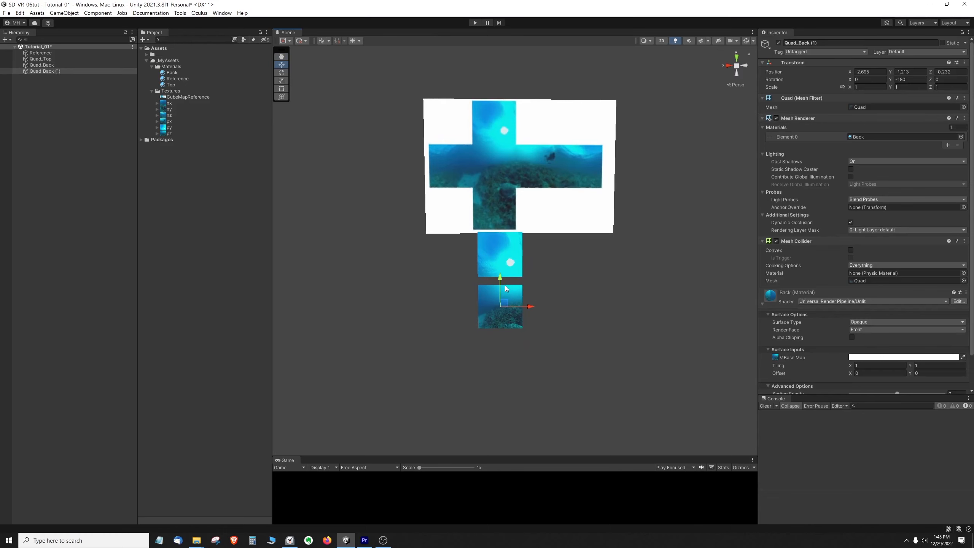
left_click_drag(499, 285, 501, 335)
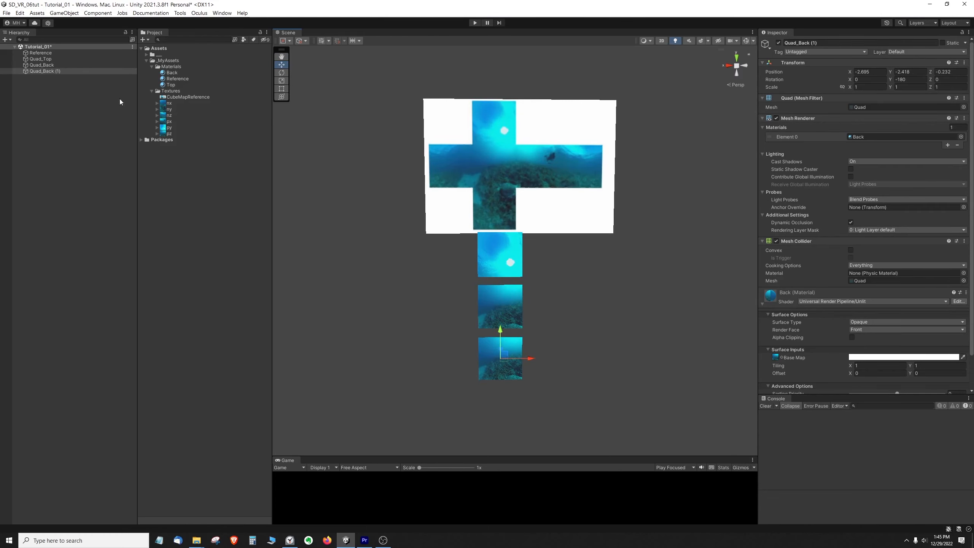
Step: Rename the duplicated Quad_Back (1) object as Quad_Bottom
left_click(43, 72)
left_click(46, 71)
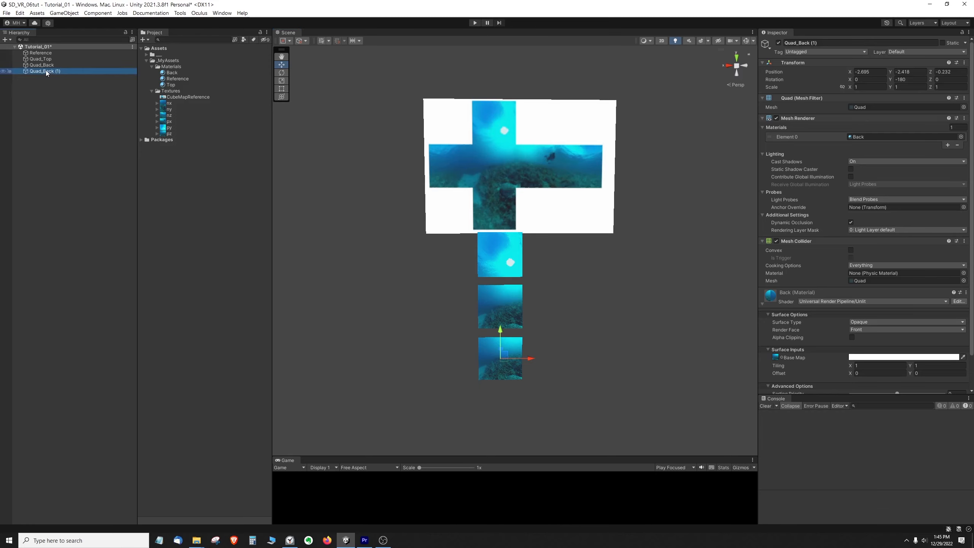
type("Quad_Bottom")
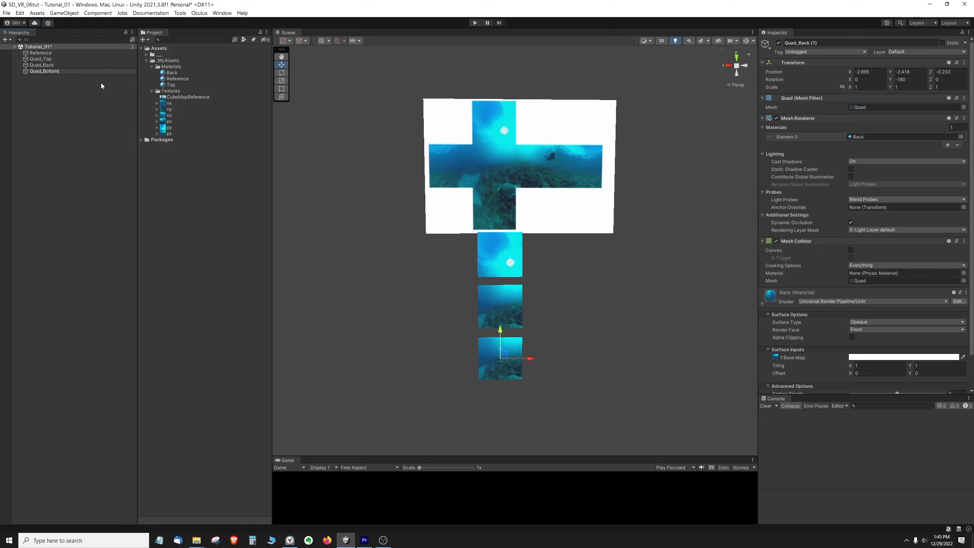
left_click(91, 91)
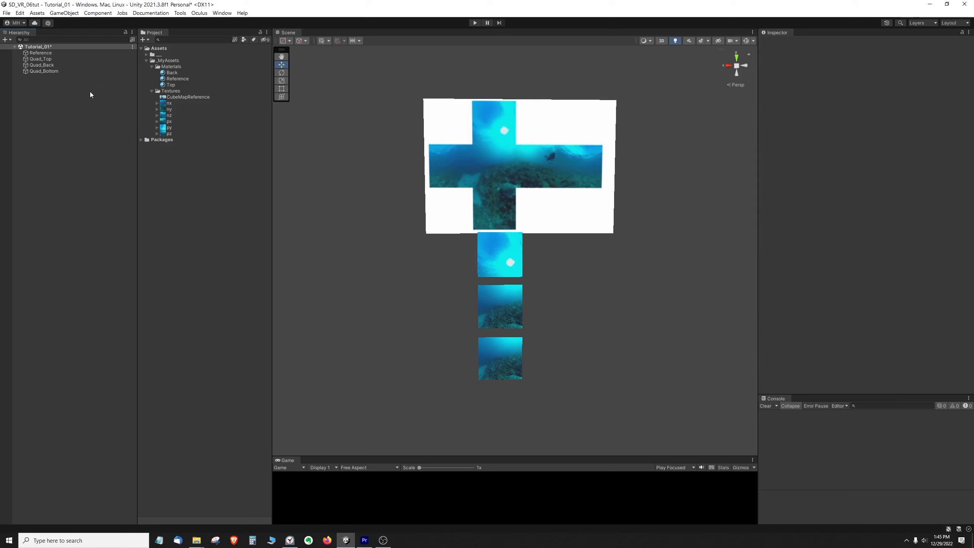
Step: Duplicate the Top material in the Materials folder and name the copy Bottom
left_click(153, 85)
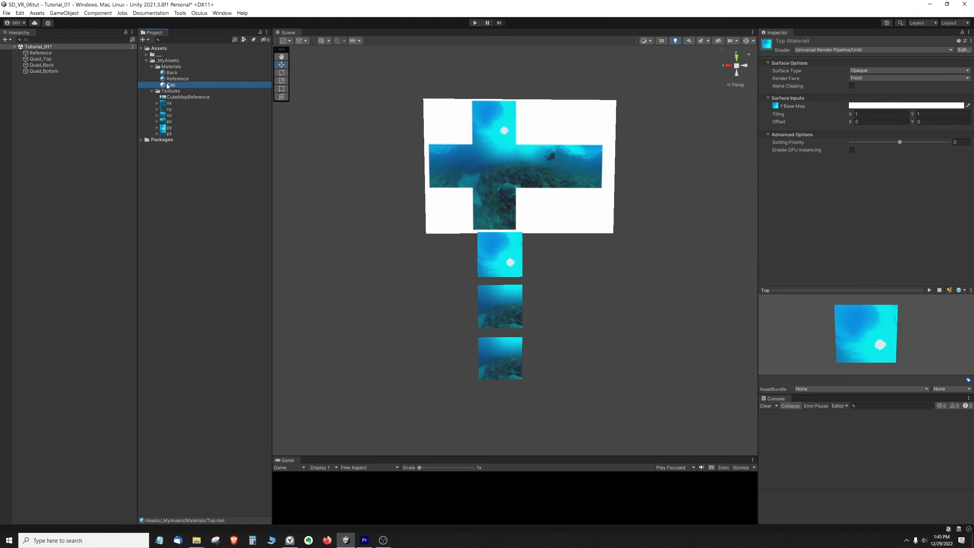
key("ctrl+d")
left_click(171, 85)
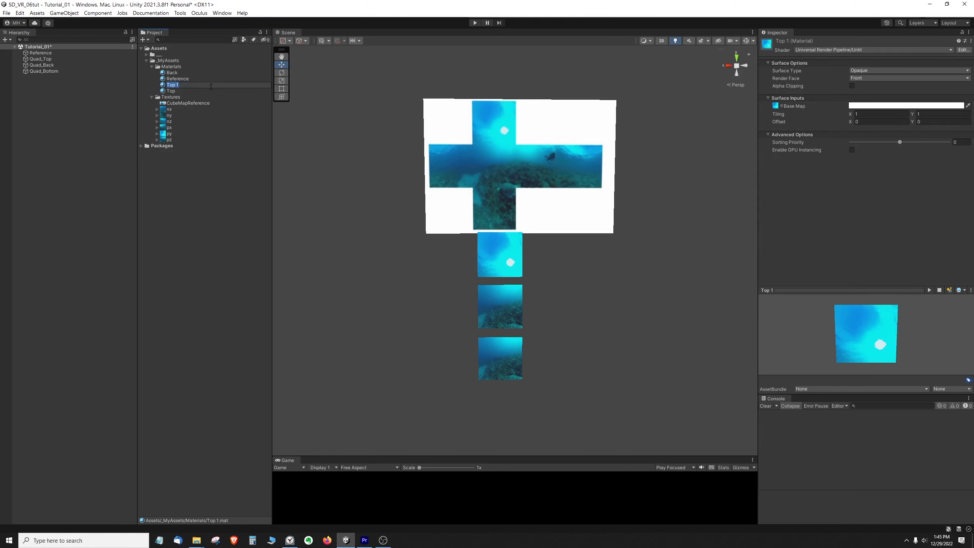
type("Bottom")
key("Return")
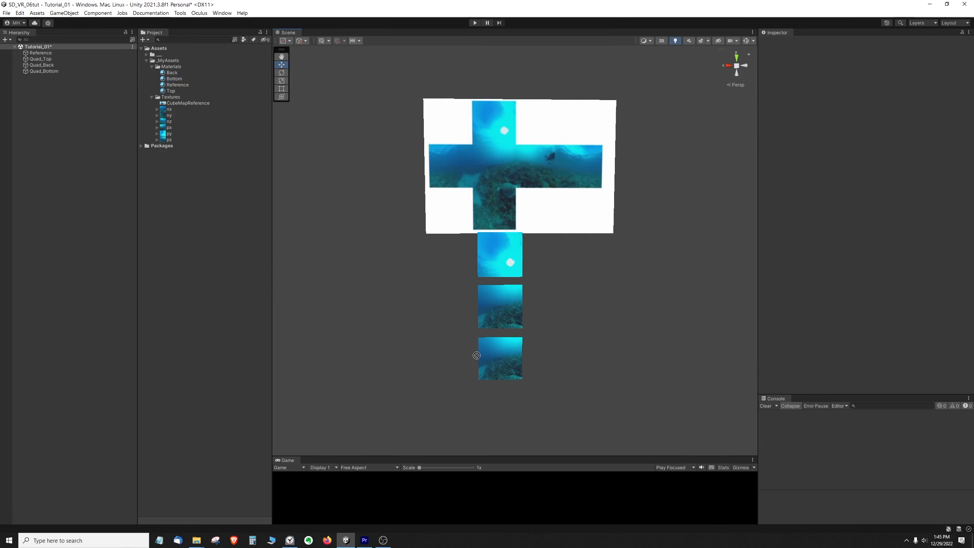
Step: Apply the Bottom material to Quad_Bottom and set the ny texture as its Base Map
left_click_drag(174, 79, 508, 374)
left_click(510, 356)
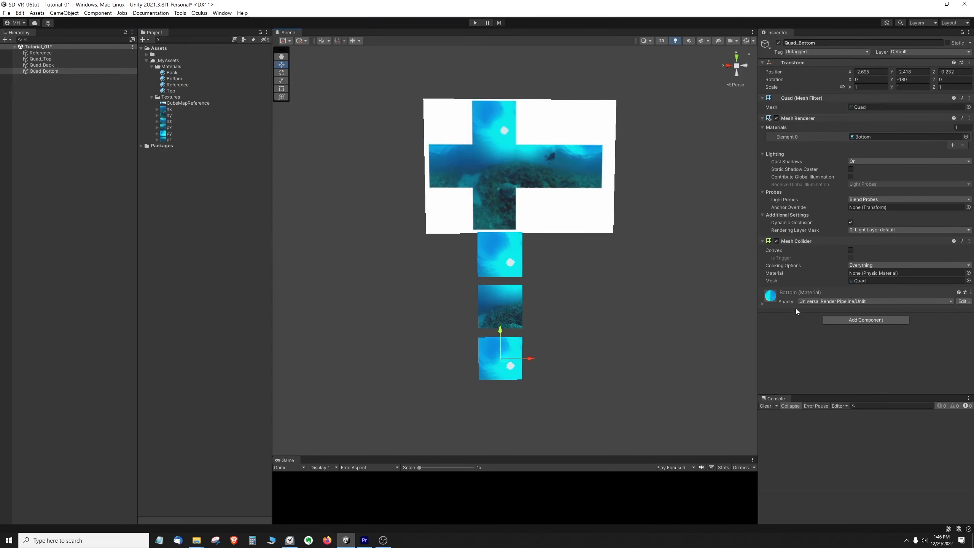
left_click(169, 109)
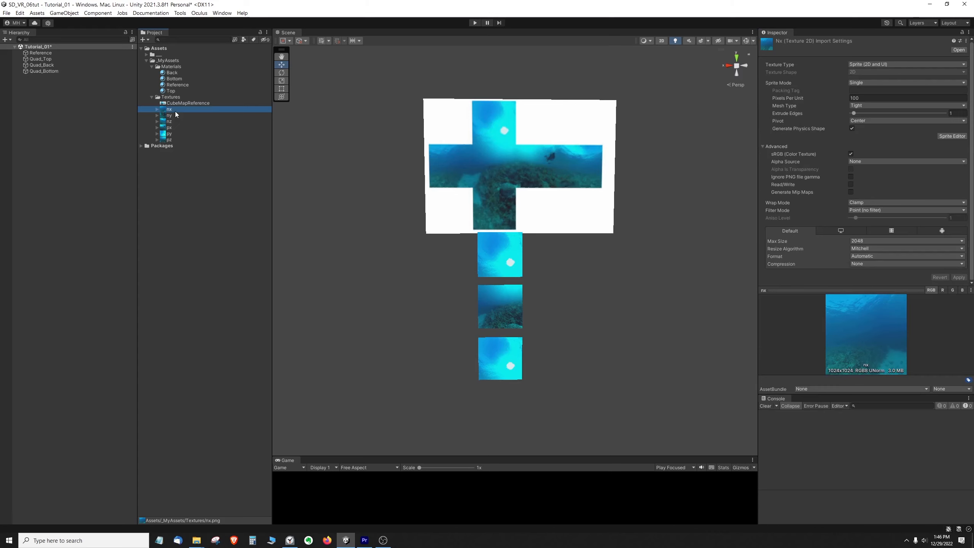
key("Down")
key("Down")
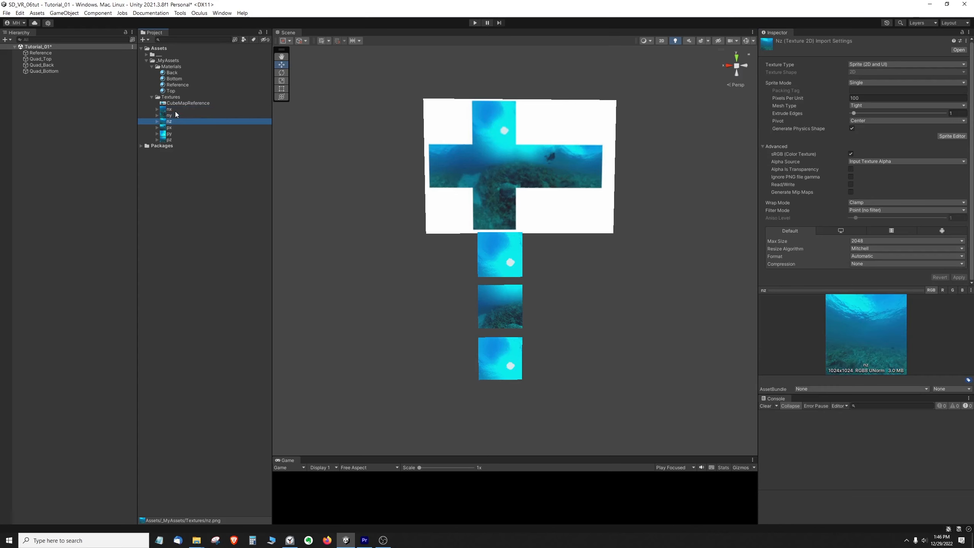
key("Up")
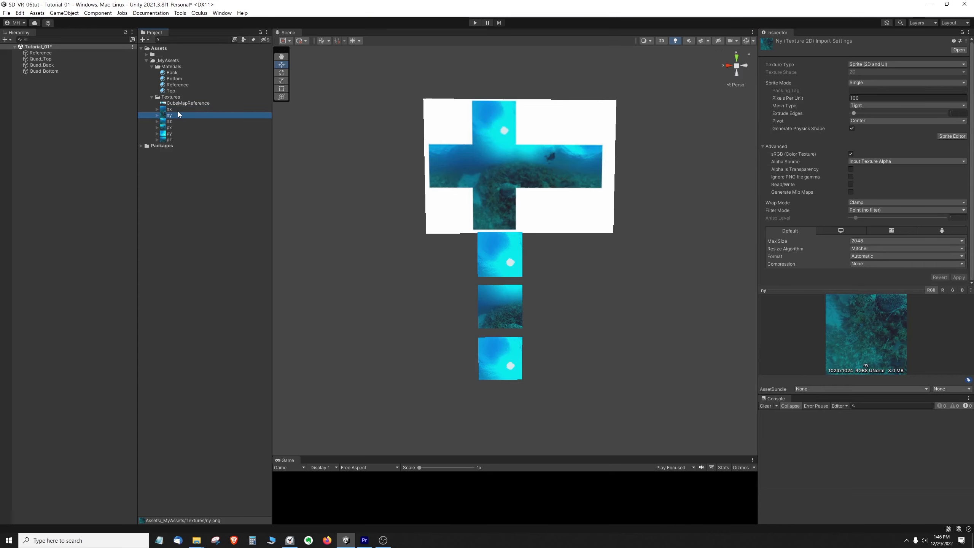
left_click(501, 343)
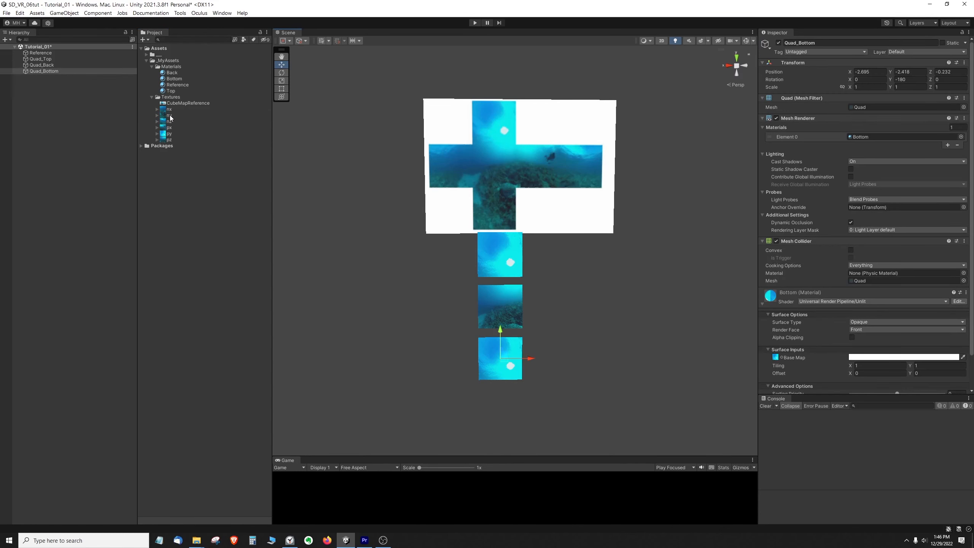
left_click_drag(169, 115, 776, 362)
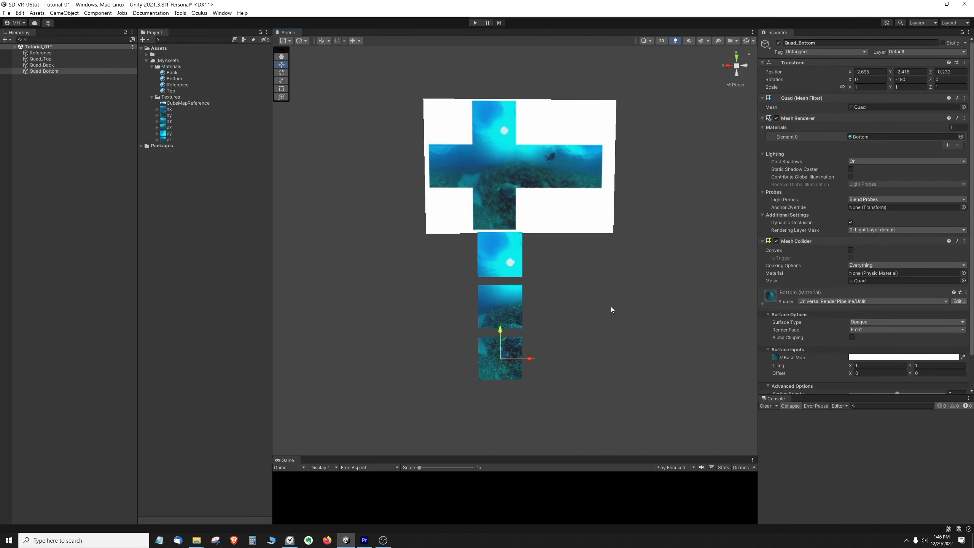
Step: Set the px texture as the Base Map of the Right material
middle_click_drag(562, 302, 564, 313)
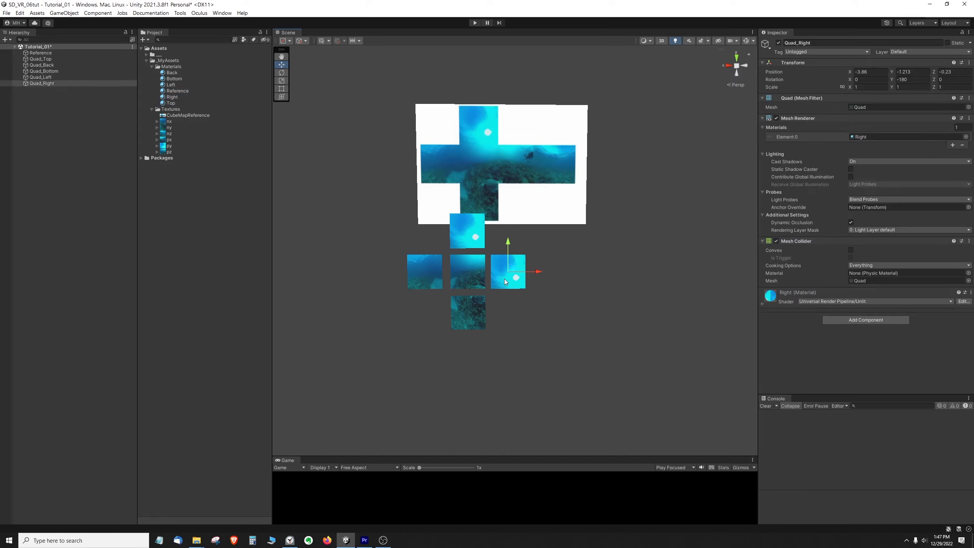
left_click(187, 135)
left_click(188, 139)
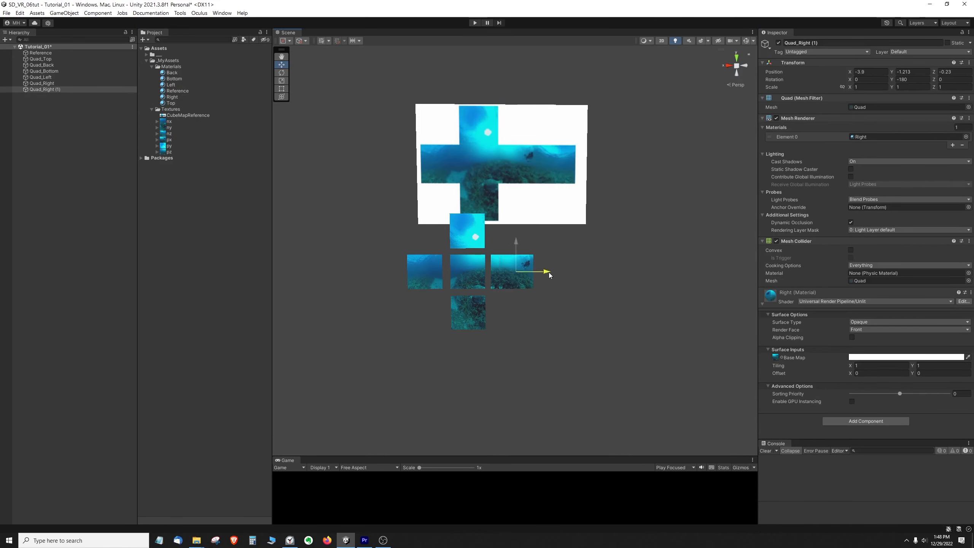
Step: Duplicate Quad_Right, place the copy beside it at about X -5.08, and rename it Quad_Front
key("ctrl+d")
key("F2")
type("Quad_Front")
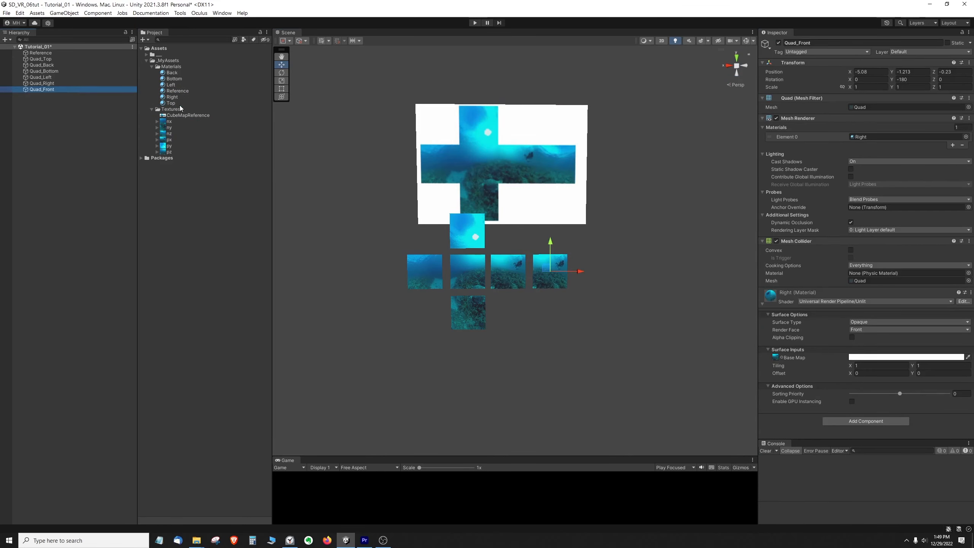
Step: Apply the Front material to Quad_Front and set the nz texture as its Base Map
left_click_drag(178, 86, 764, 307)
left_click(763, 305)
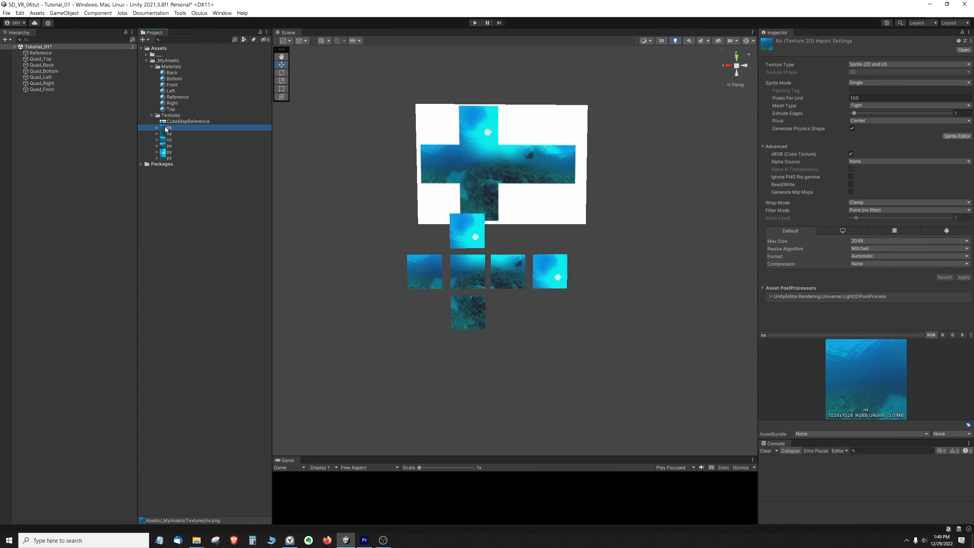
left_click_drag(168, 140, 782, 357)
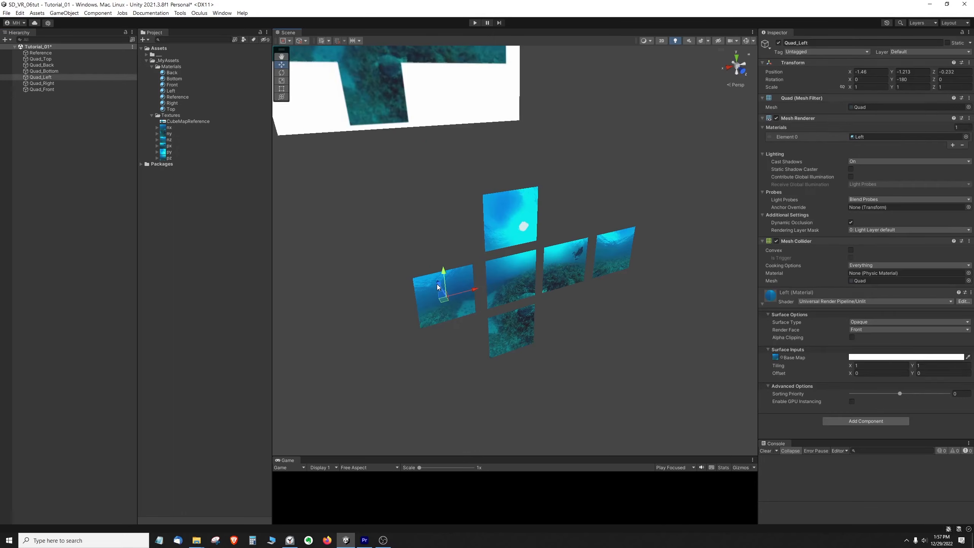
Step: Rotate the side, top and bottom quads to face inward, with Quad_Left at Y -270 and Quad_Right at Y -90
key("e")
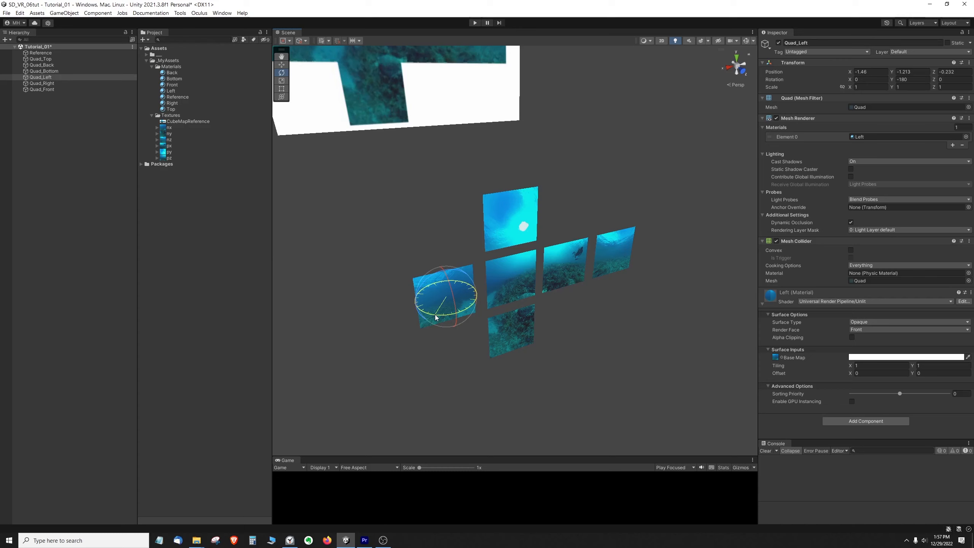
left_click_drag(457, 315, 532, 303)
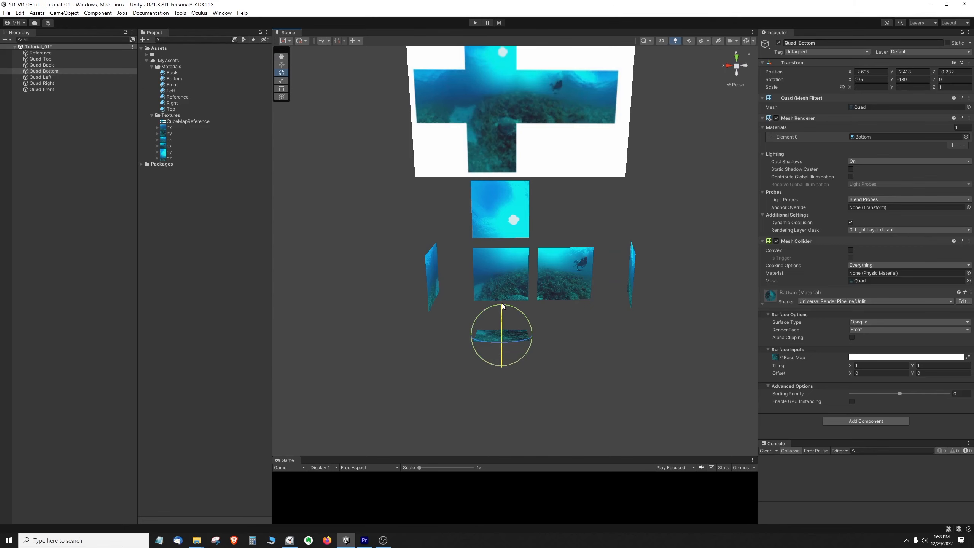
left_click_drag(506, 313, 510, 343, "alt")
left_click(491, 201)
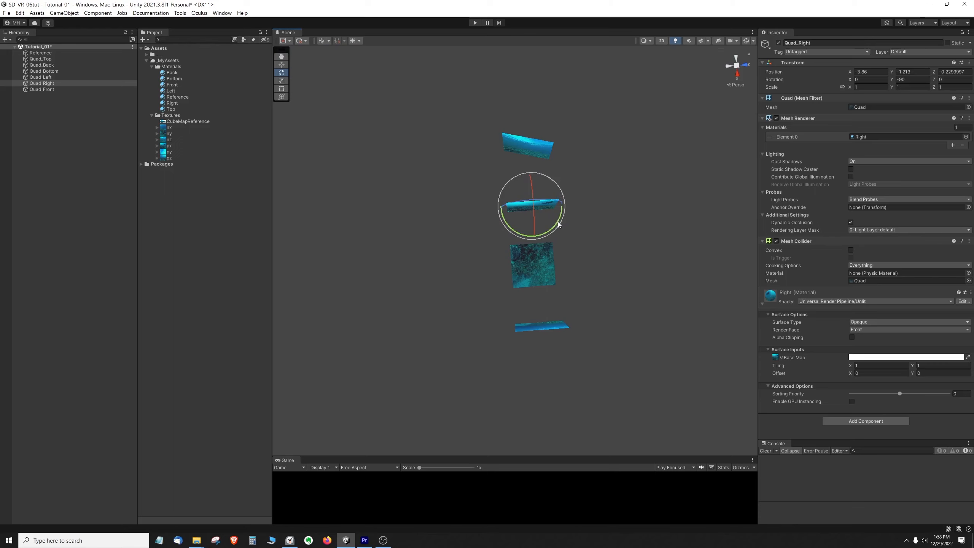
mouse_move(557, 222)
left_mouse_down("ctrl")
mouse_move(550, 227)
mouse_move(555, 218)
left_mouse_up("ctrl")
left_click_drag(635, 230, 454, 228, "alt")
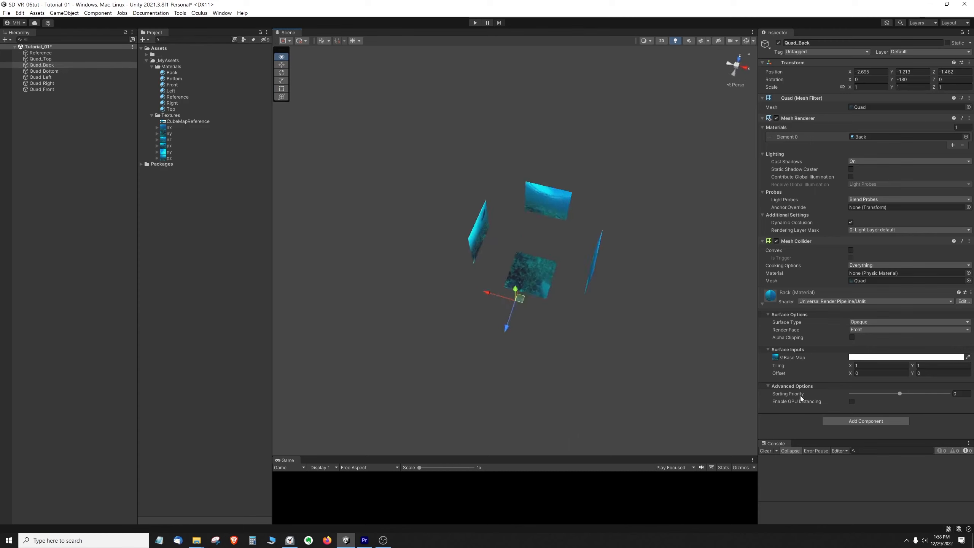
Step: Vertex-snap Quad_Back's upper corner to the adjoining upper corner of Quad_Right
left_click_drag(802, 398, 559, 274, "alt")
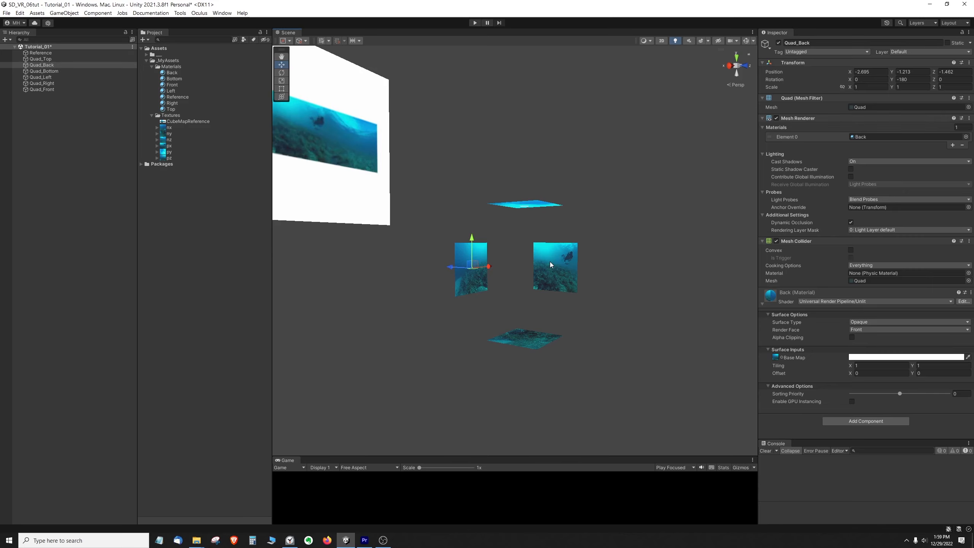
key("v")
left_click_drag(487, 242, 534, 243)
Step: Vertex-snap Quad_Bottom to the lower corner where Quad_Back and Quad_Right meet
left_click(525, 339)
key("v")
left_click_drag(518, 329, 533, 289)
Step: Vertex-snap Quad_Front's upper corner to the free upper corner of Quad_Right
left_click_drag(499, 250, 614, 284, "alt")
left_click(638, 261)
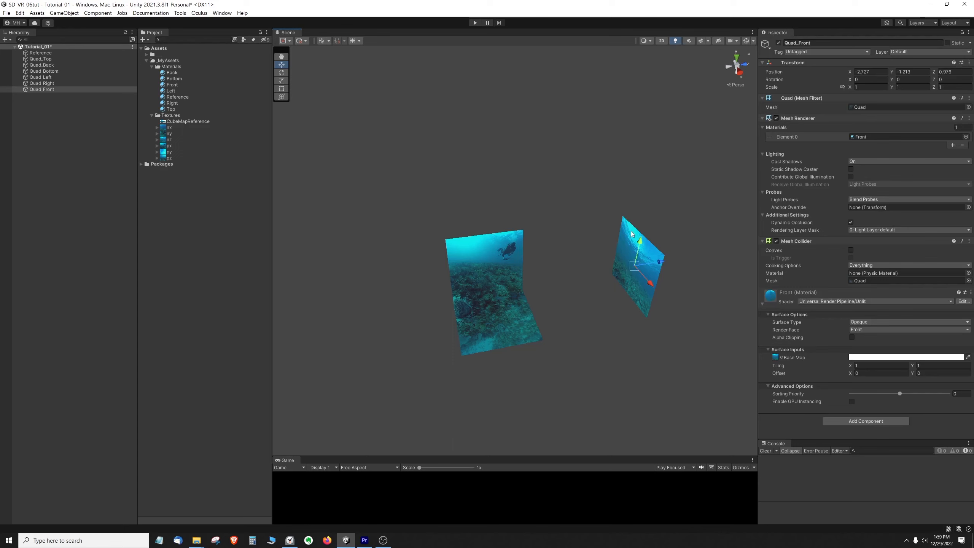
key("v")
left_click_drag(627, 220, 583, 234)
Step: Select Quad_Left for vertex snapping against the assembled walls
left_click_drag(540, 241, 583, 212, "alt")
left_click(583, 212)
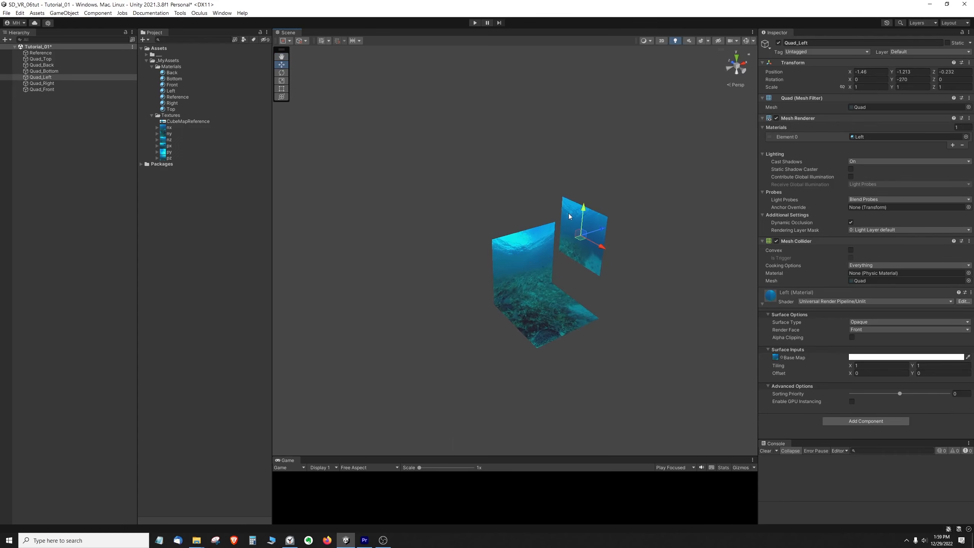